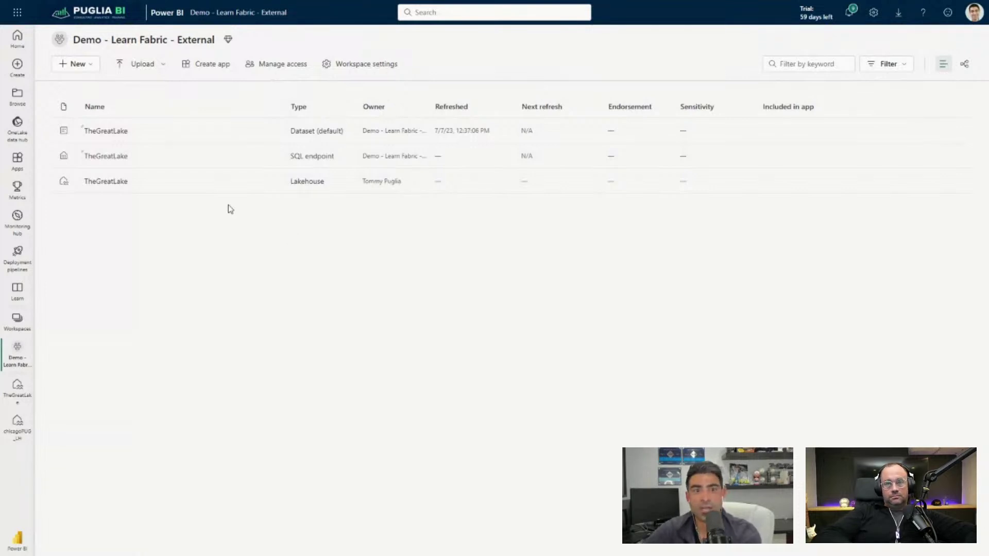
Step: Open the TheGreatLake lakehouse, then bring up and dismiss the Files folder options
left_click(108, 184)
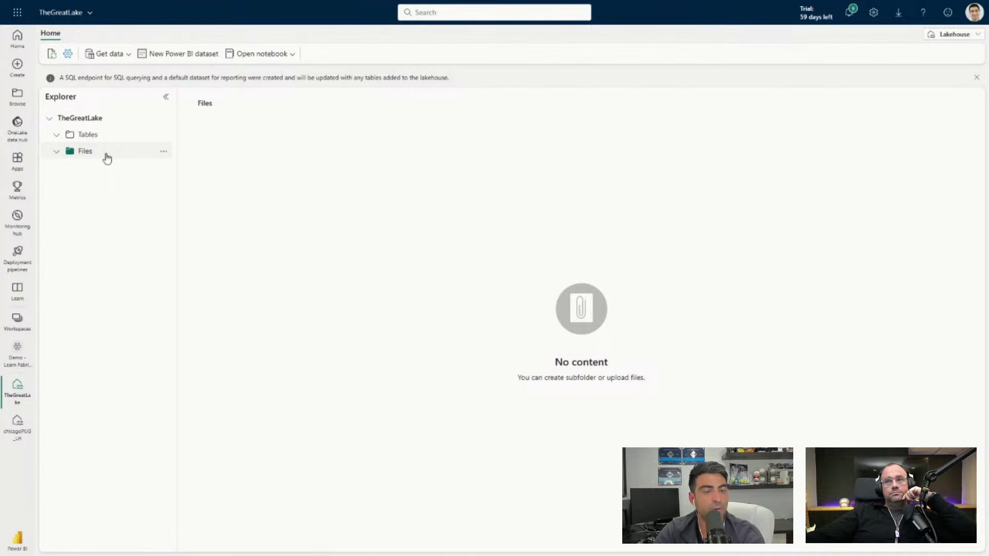
left_click(164, 151)
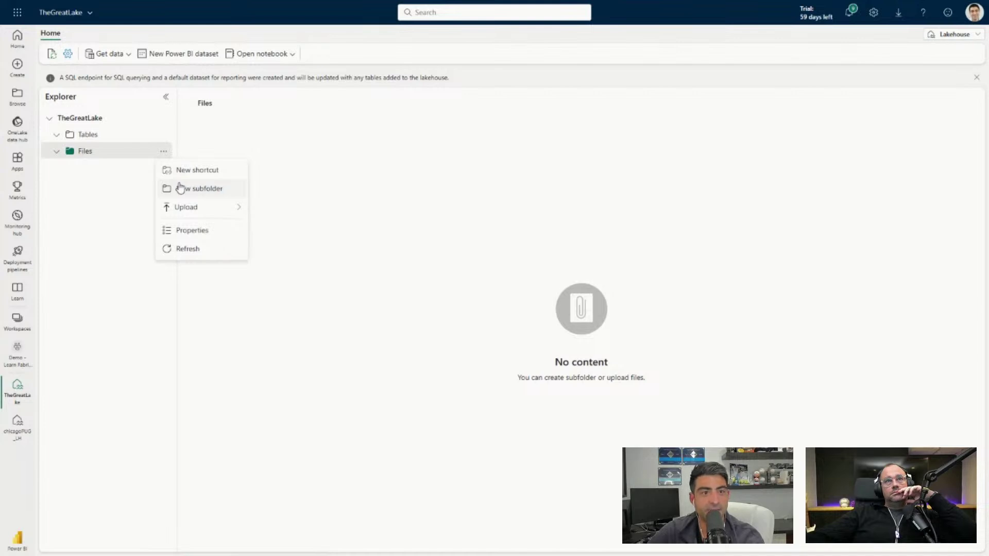
mouse_move(175, 122)
left_mouse_down()
mouse_move(140, 126)
mouse_move(184, 127)
left_mouse_up()
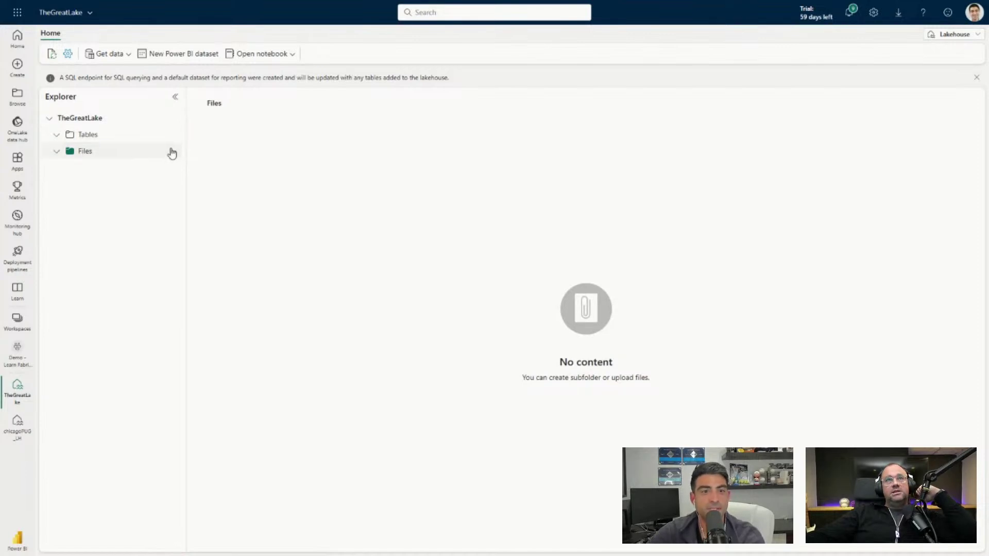
Step: Add a new subfolder named 'Financials' under Files and open it in the Explorer
right_click(134, 151)
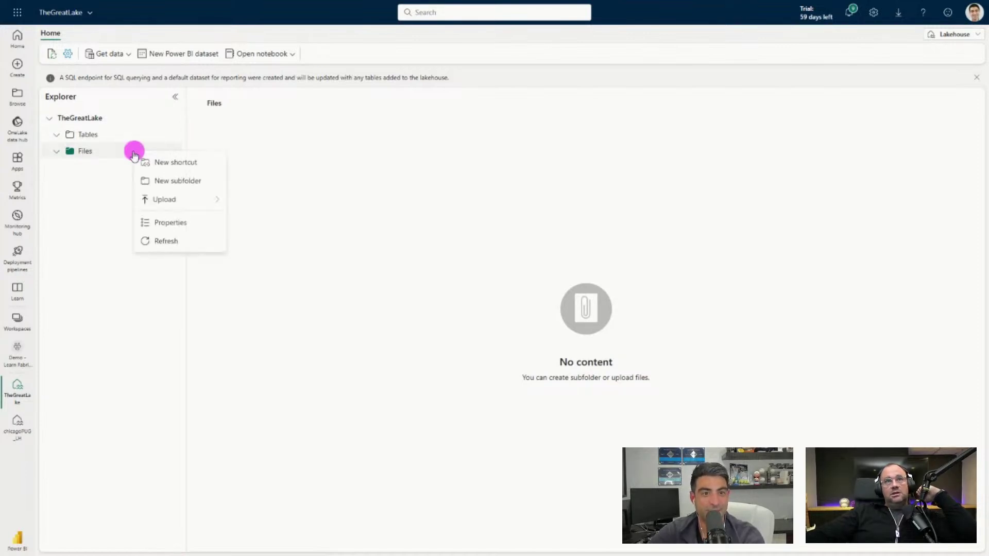
left_click(163, 182)
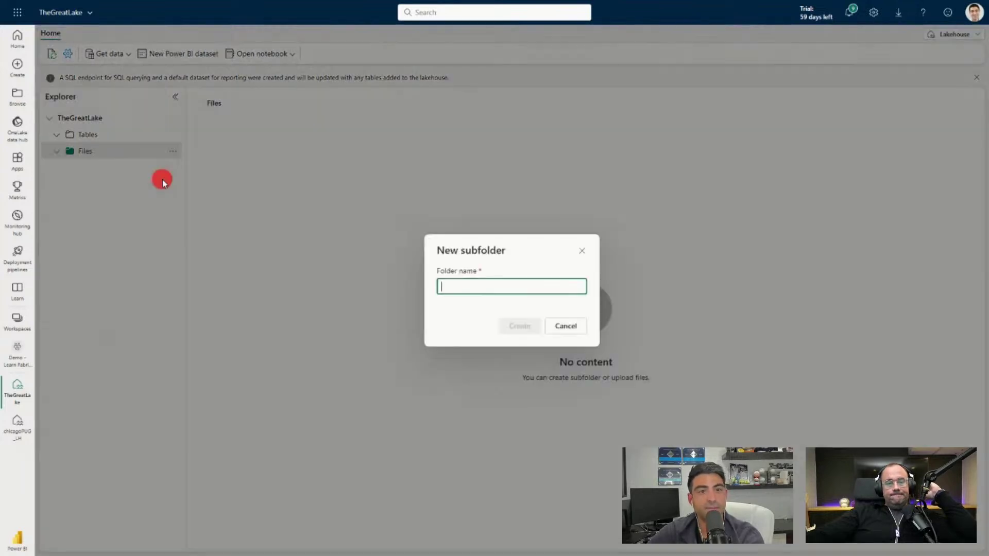
mouse_move(494, 1)
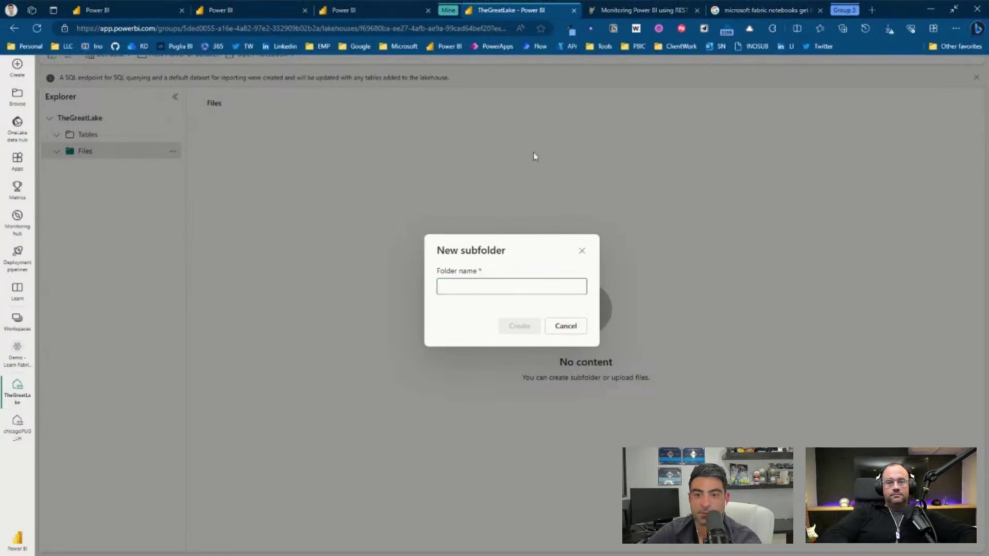
left_click(493, 287)
type("Financials")
left_click(521, 326)
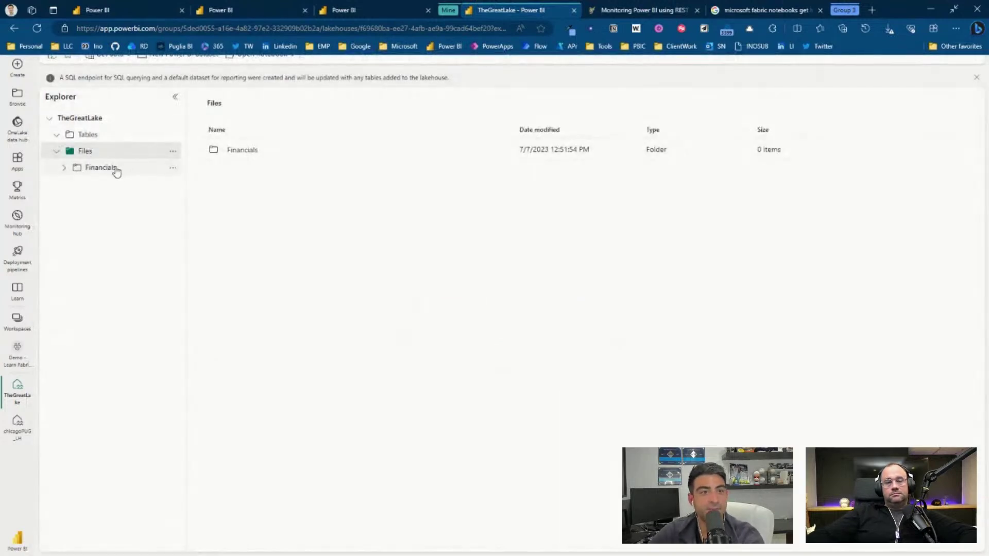
left_click(115, 170)
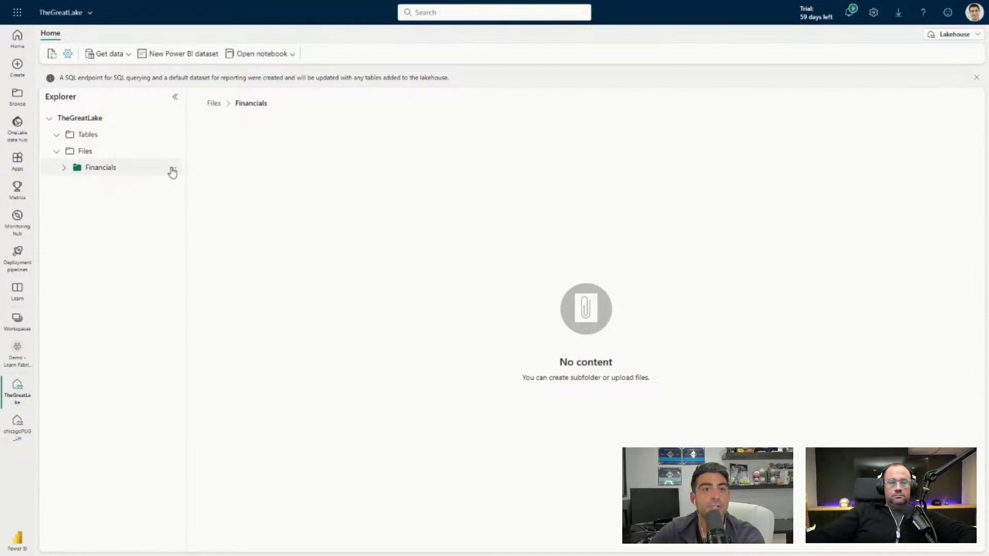
Step: Check the Financials folder's upload choices, then launch Get data > Upload files
right_click(154, 171)
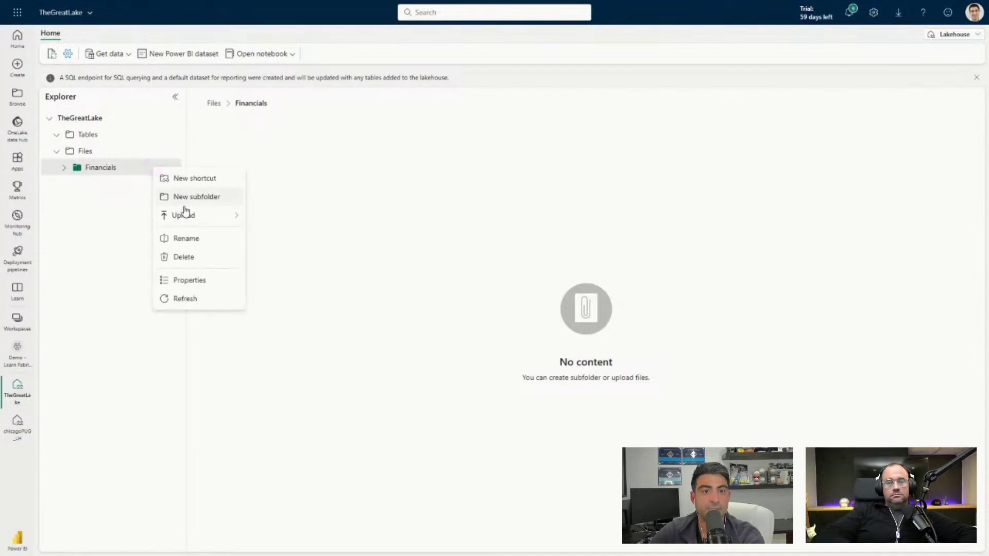
mouse_move(184, 213)
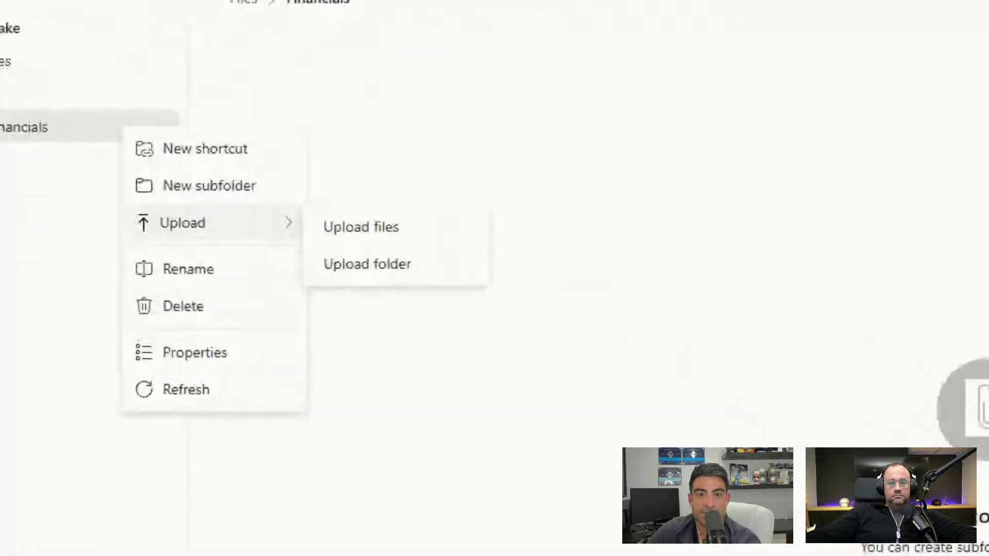
left_click(189, 209)
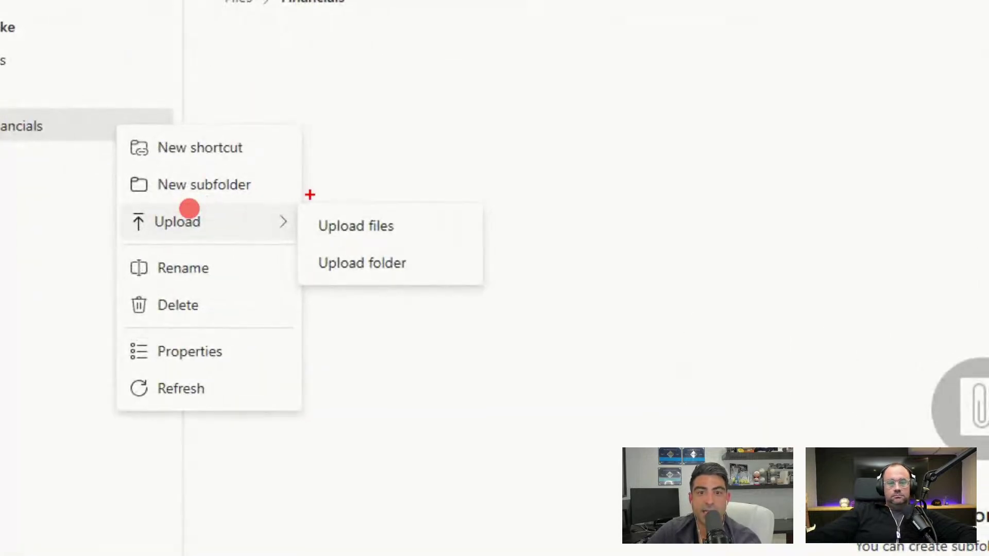
mouse_move(300, 194)
left_mouse_down()
mouse_move(380, 263)
mouse_move(505, 293)
left_mouse_up()
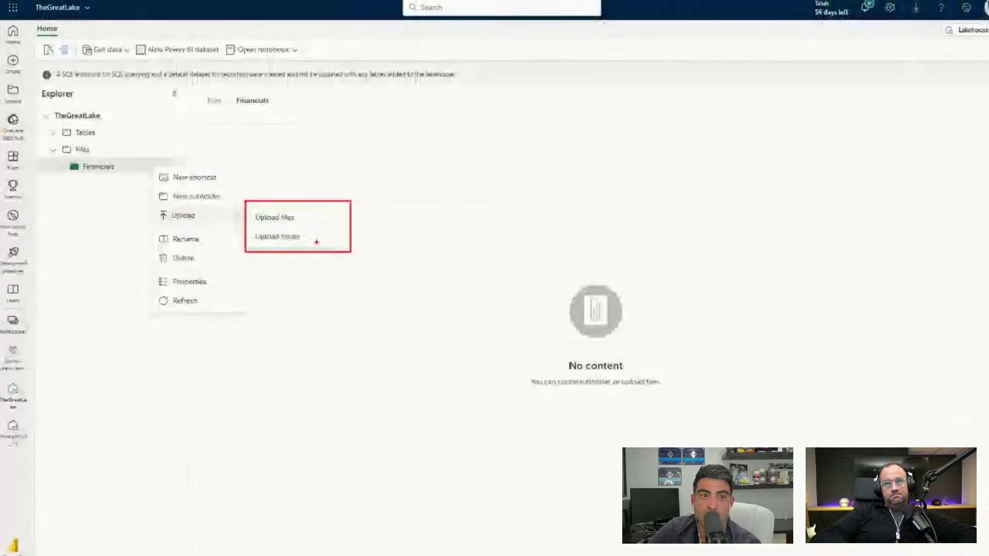
key("Escape")
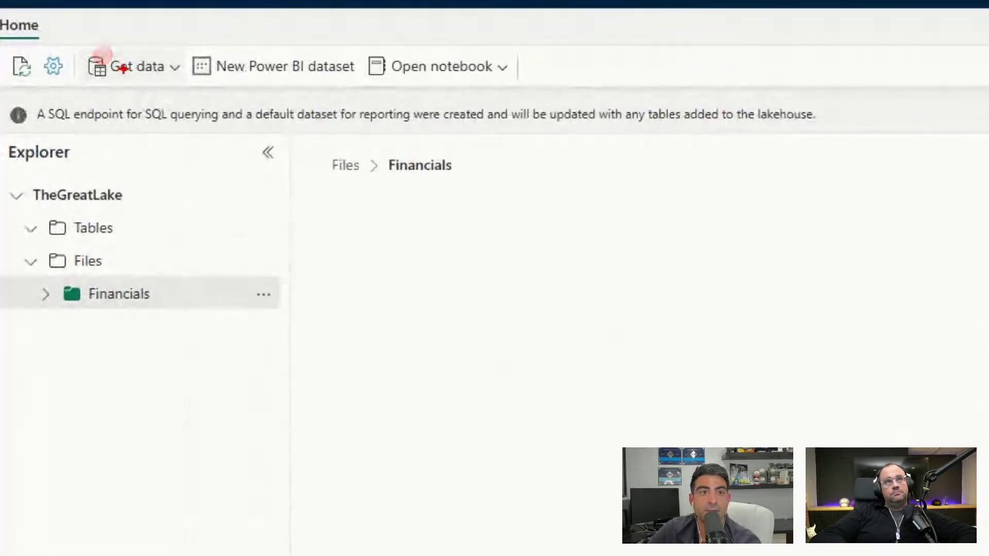
left_click(104, 55)
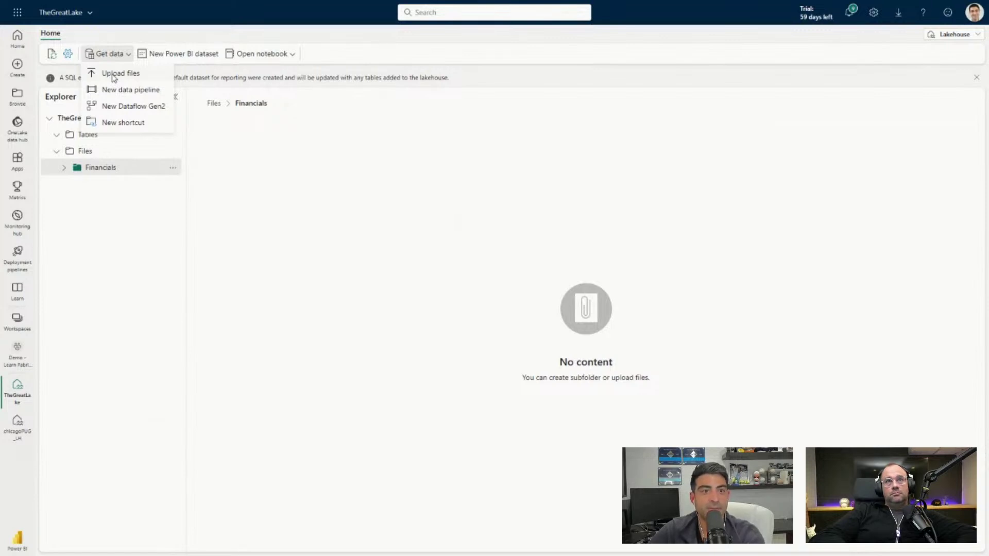
left_click(113, 78)
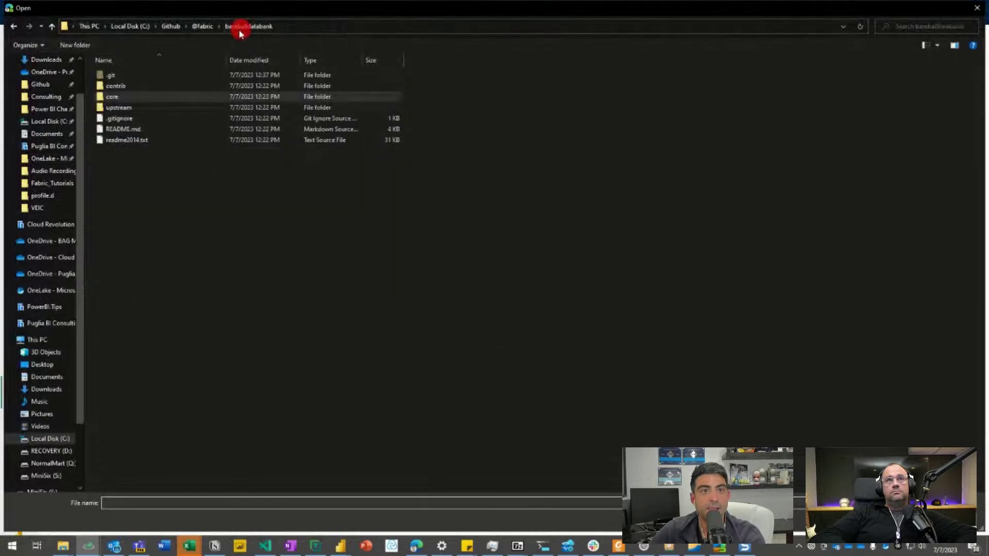
Step: Navigate from baseballdatabank to Github > LearnFabric and select FinancialSample.csv
left_click(206, 27)
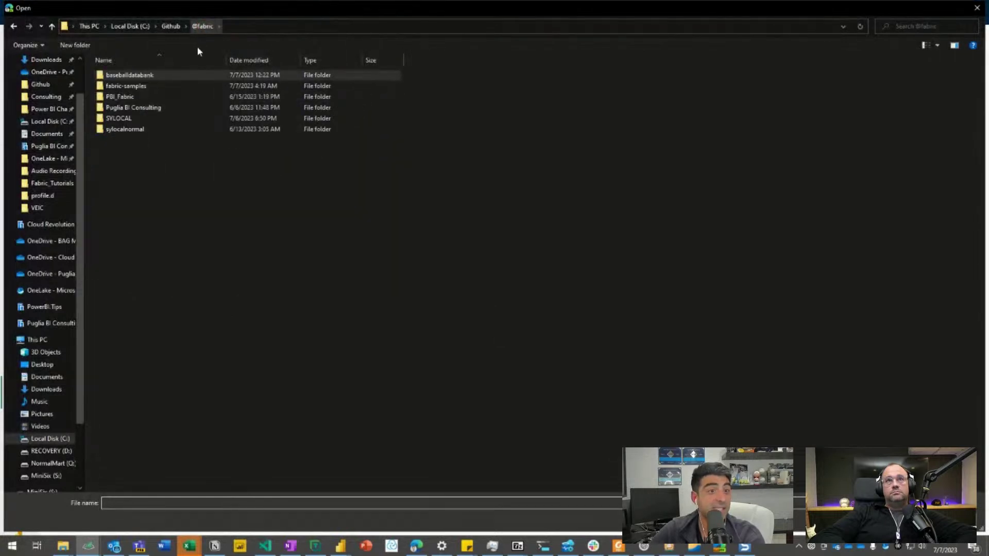
double_click(170, 76)
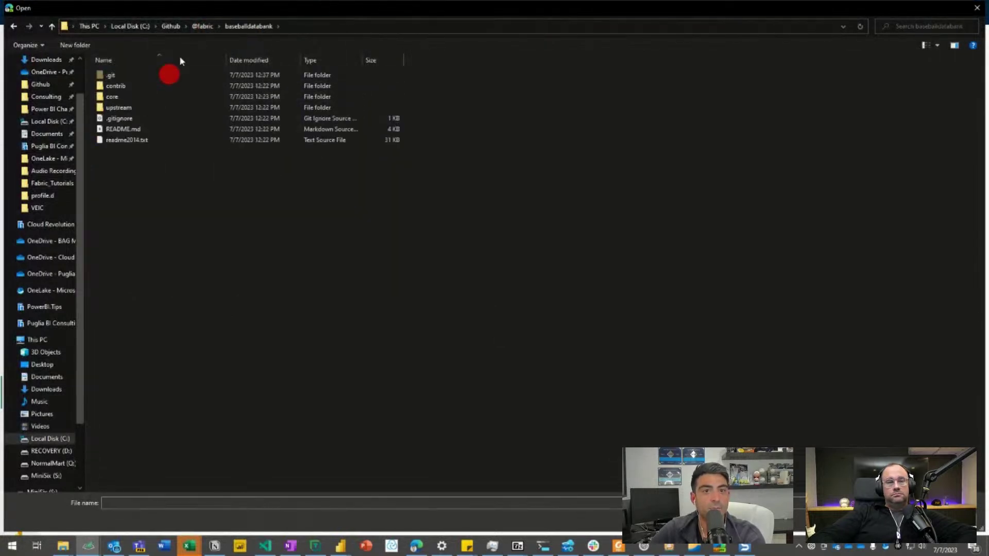
left_click(203, 26)
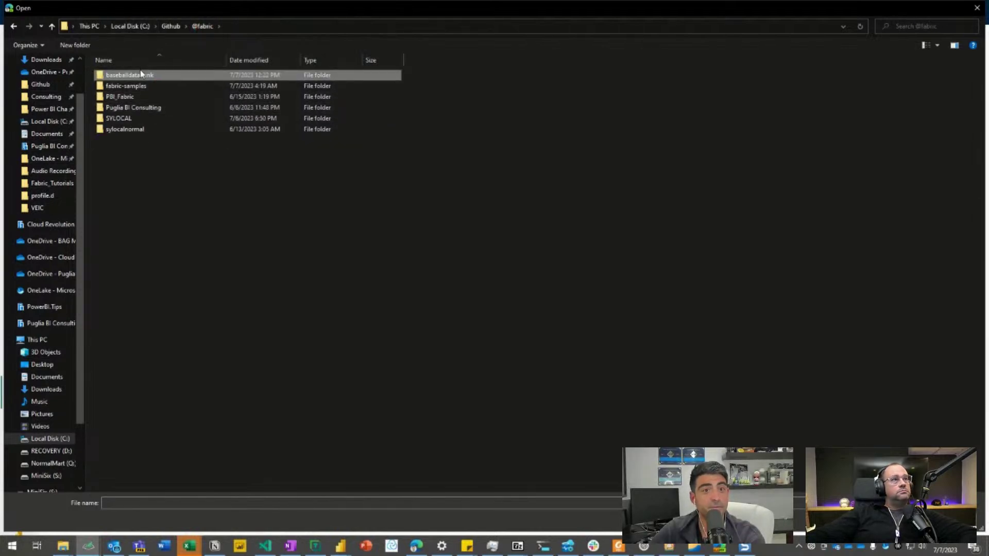
left_click(163, 25)
double_click(121, 236)
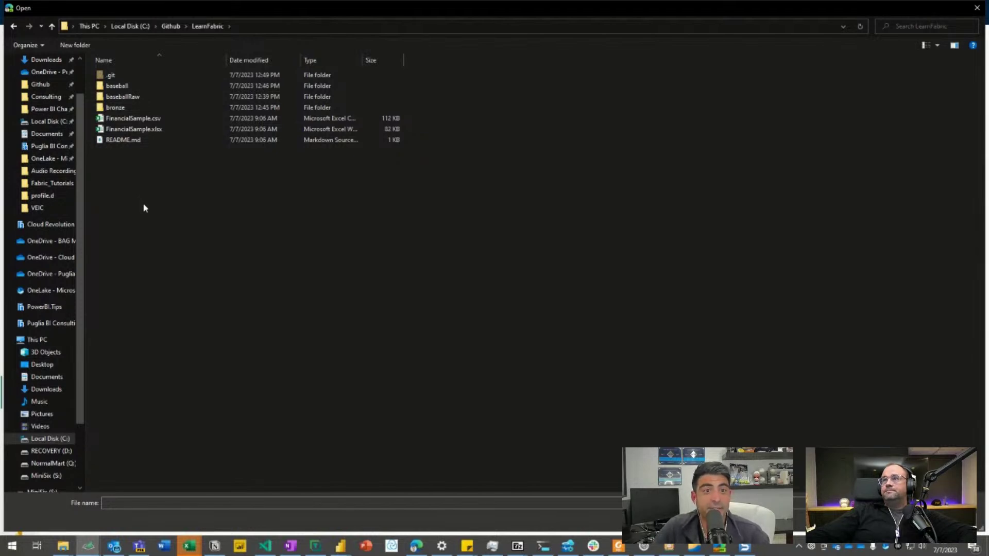
left_click(118, 119)
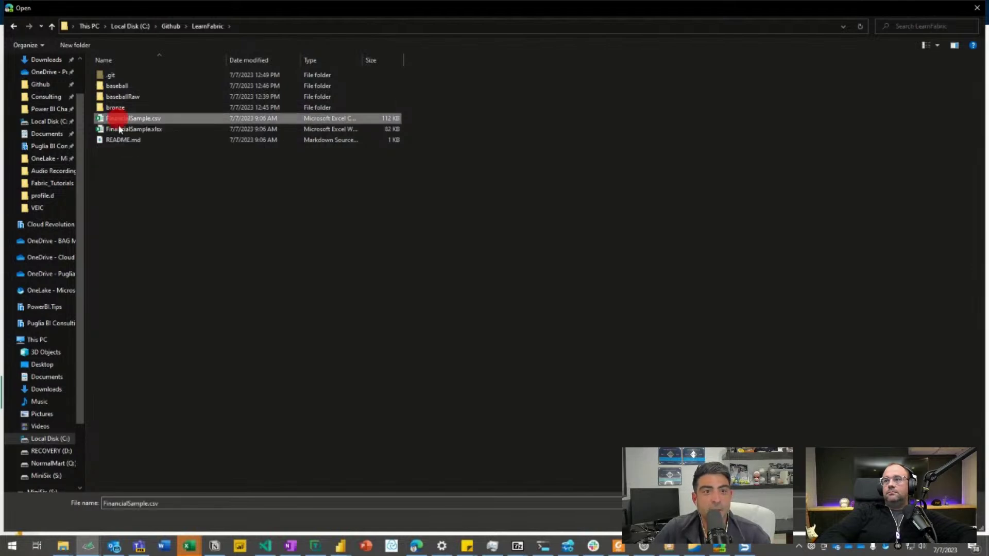
Step: Upload FinancialSample.csv to the lakehouse and close the upload panel
key("Return")
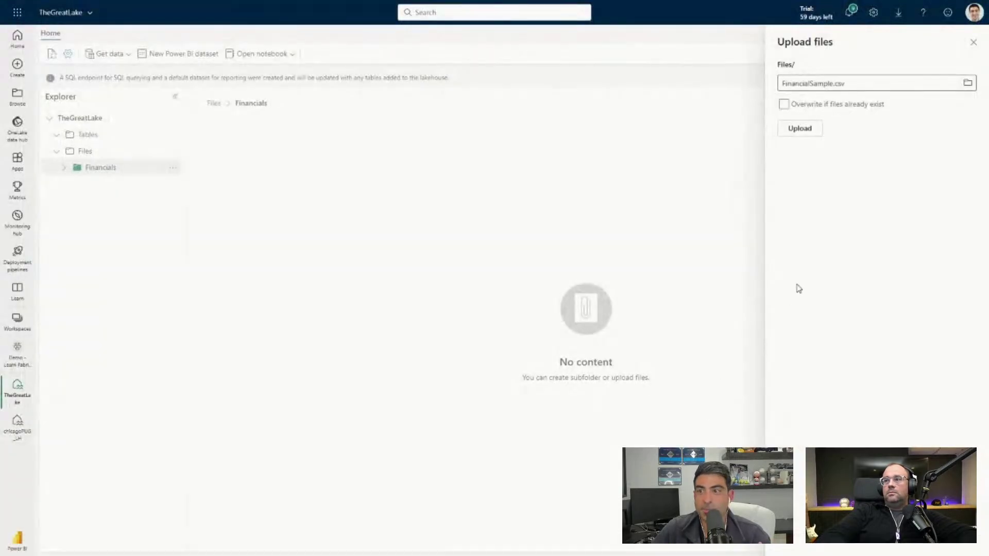
left_click(788, 129)
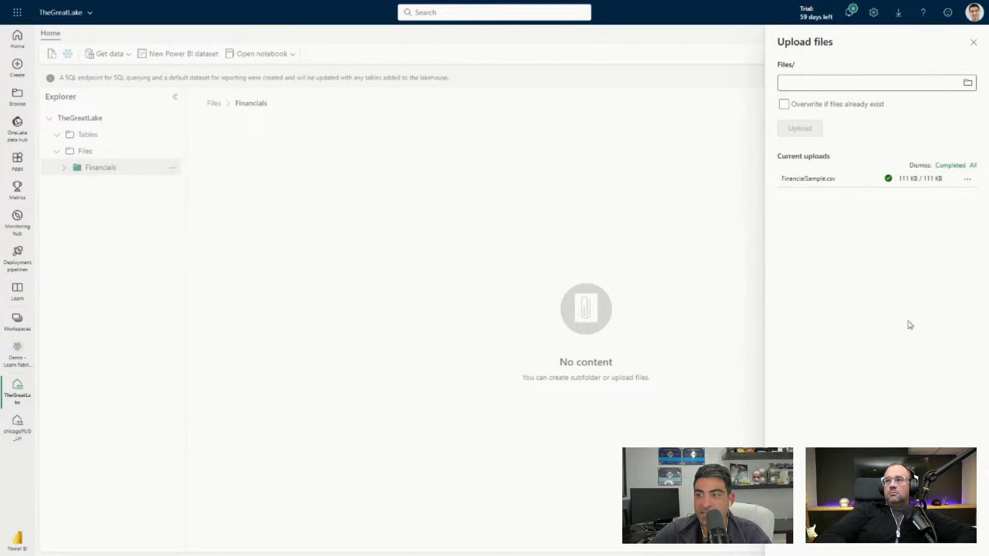
left_click(970, 41)
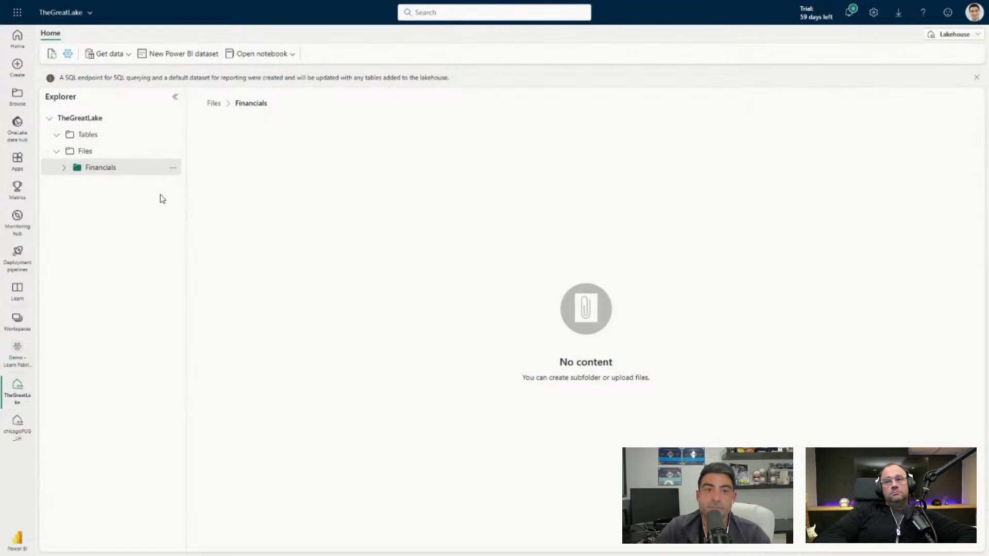
Step: Refresh Financials and view Files, showing FinancialSample.csv (111 KB) at top level
left_click(173, 170)
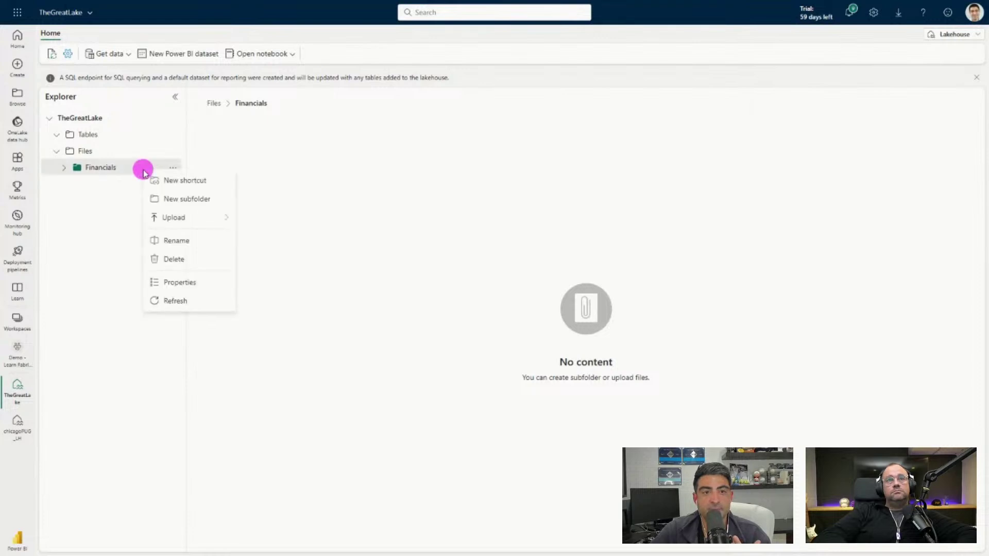
left_click(192, 301)
left_click(104, 152)
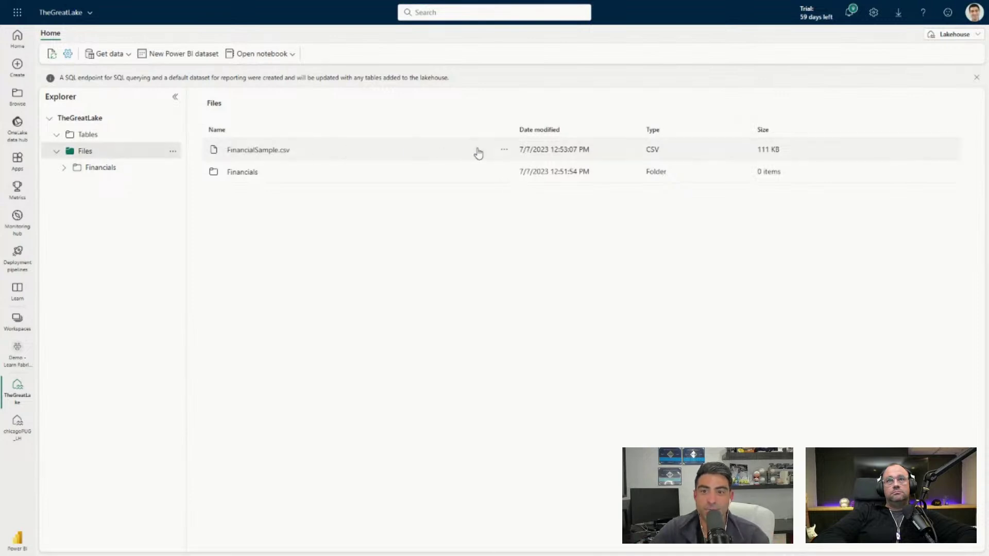
Step: Drag FinancialSample.csv into the Financials folder and open Financials to confirm it
left_click(501, 150)
left_click_drag(466, 152, 117, 167)
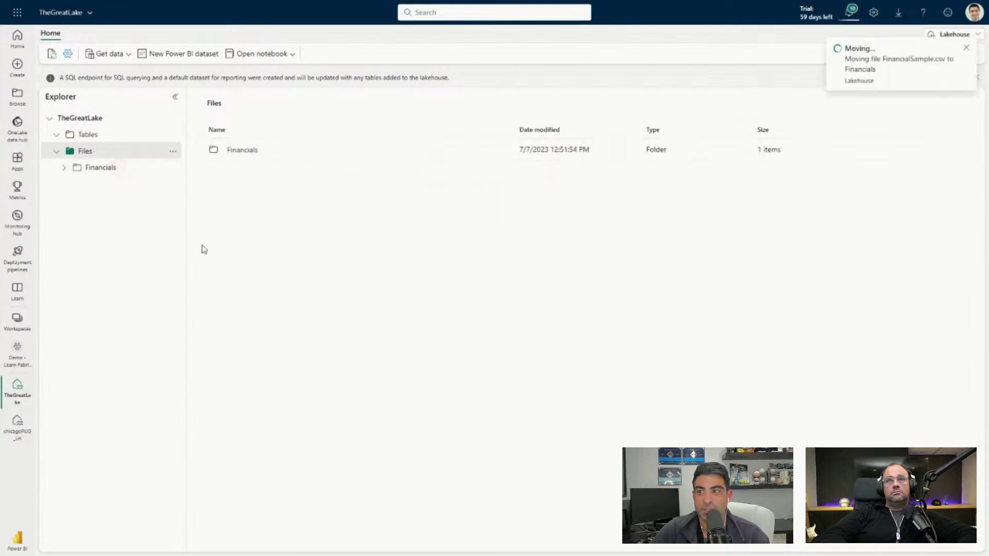
left_click(115, 170)
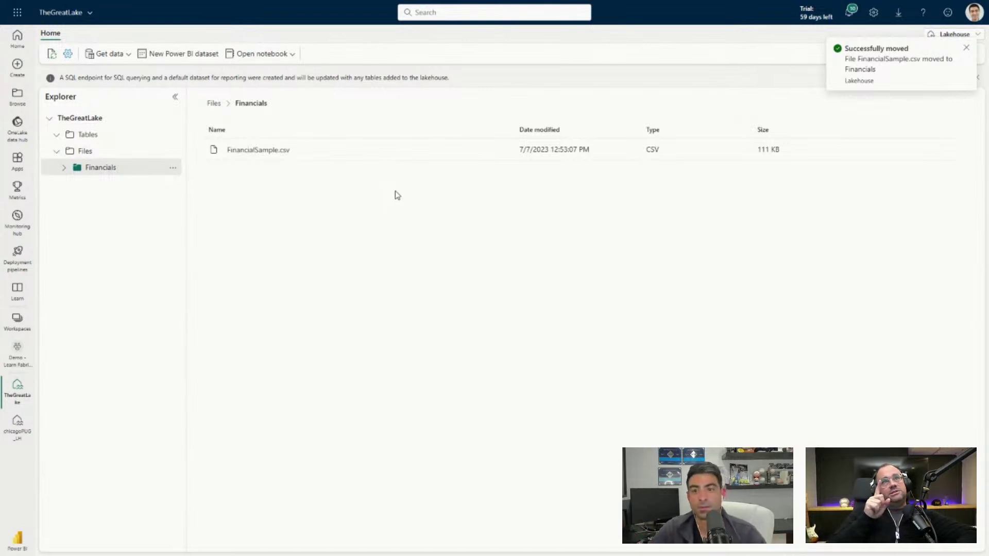
Step: Select the Financials folder and look over its options without choosing any
left_click(115, 173)
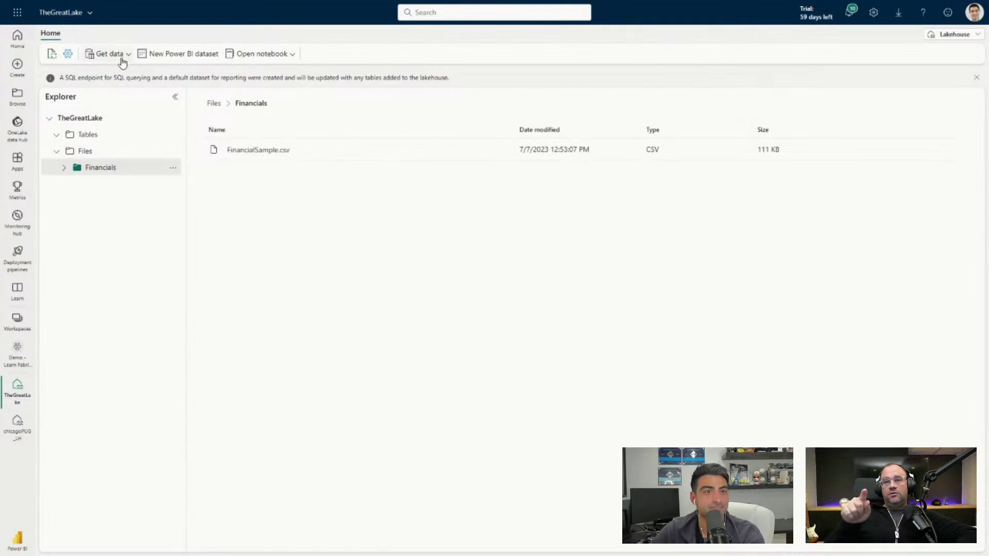
left_click(126, 170)
right_click(126, 170)
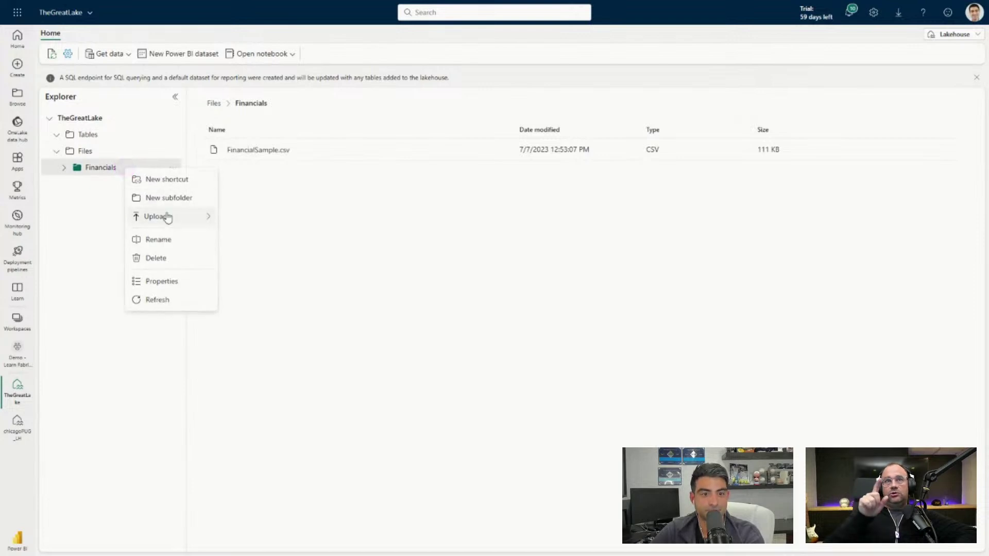
mouse_move(169, 222)
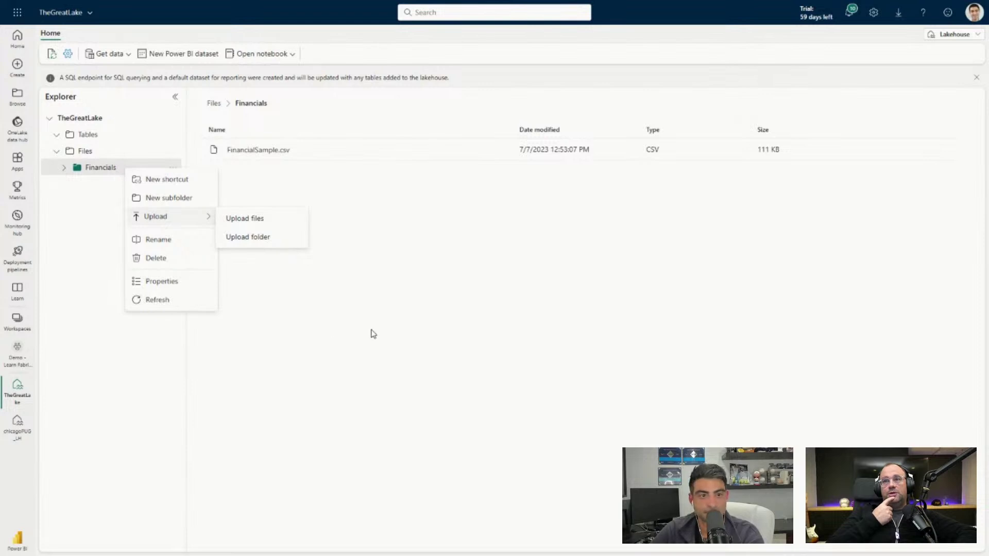
left_click(69, 218)
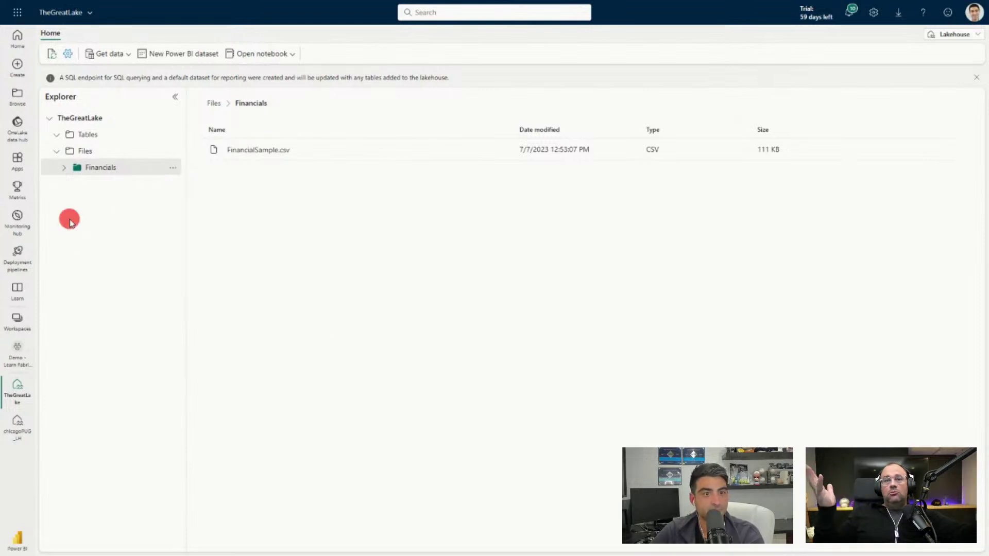
Step: Start an Upload folder into Files and browse for the local folder
left_click(103, 151)
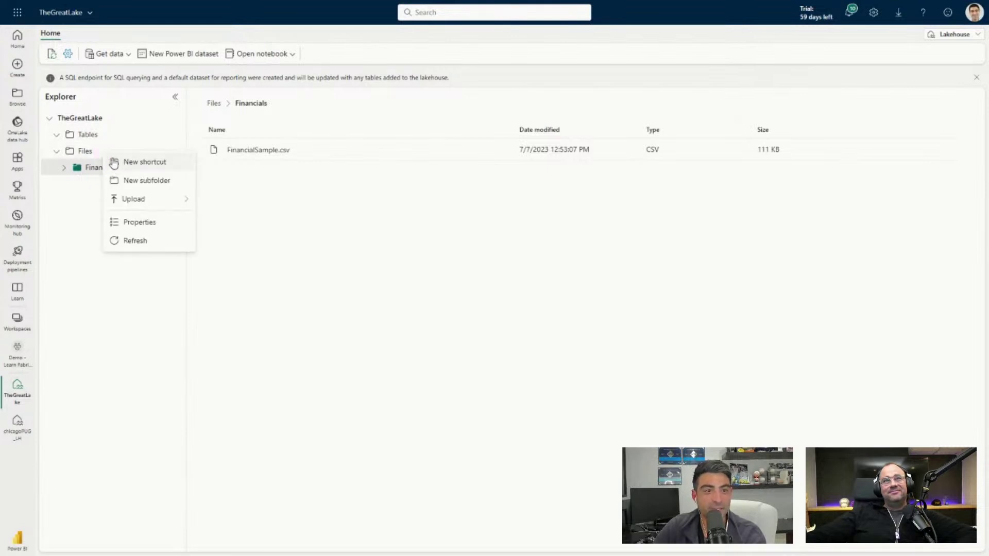
mouse_move(143, 201)
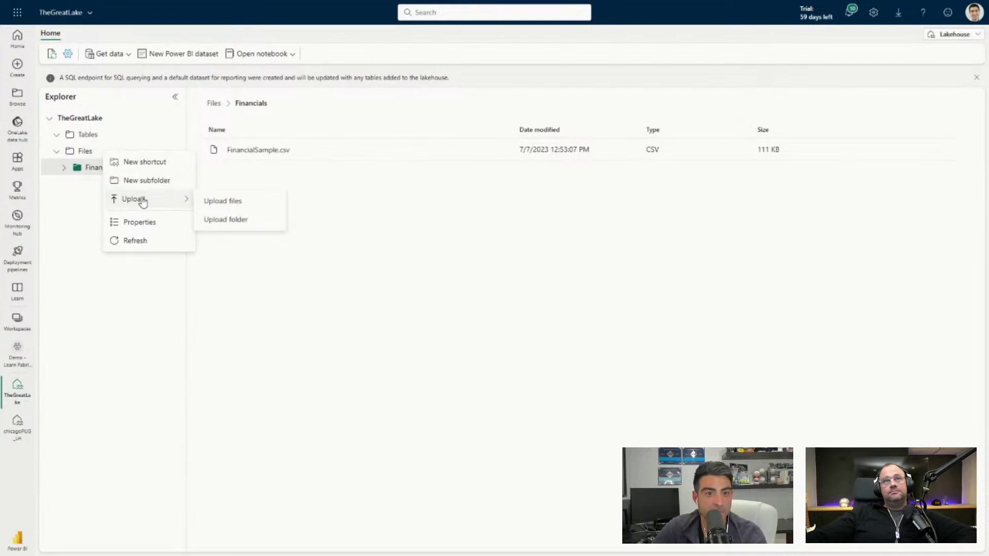
left_click(237, 217)
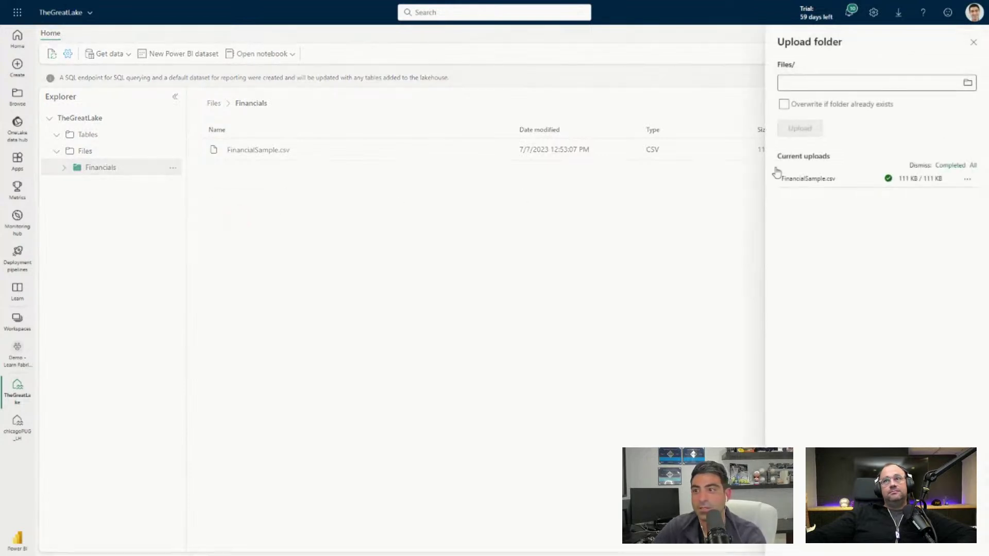
left_click(937, 82)
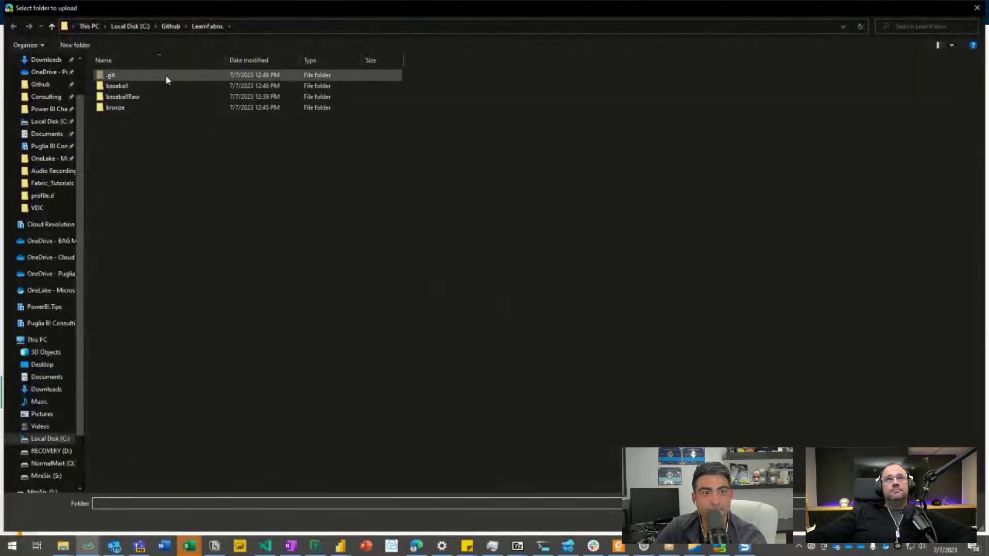
Step: Pick the Bronze folder inside LearnFabric\baseball and confirm it for upload
double_click(140, 87)
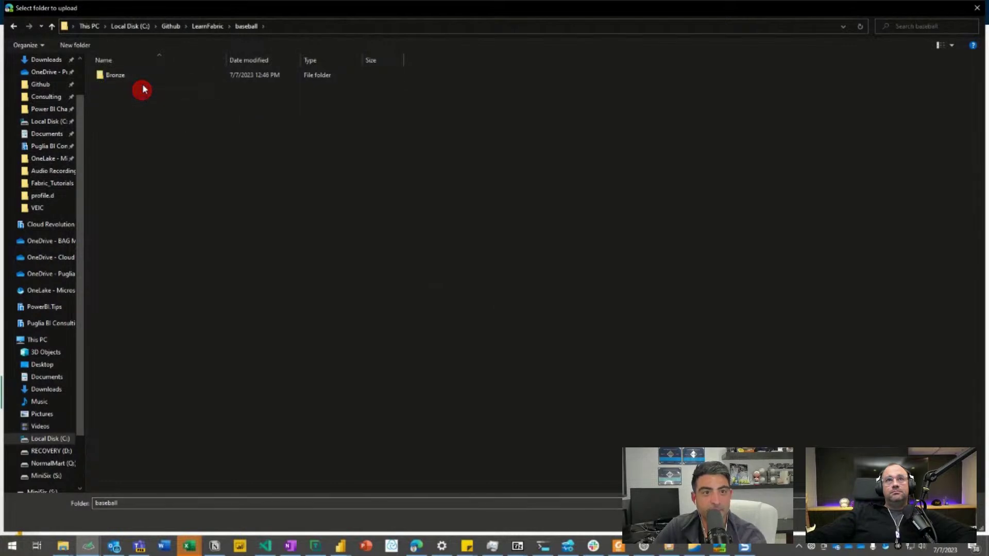
double_click(143, 75)
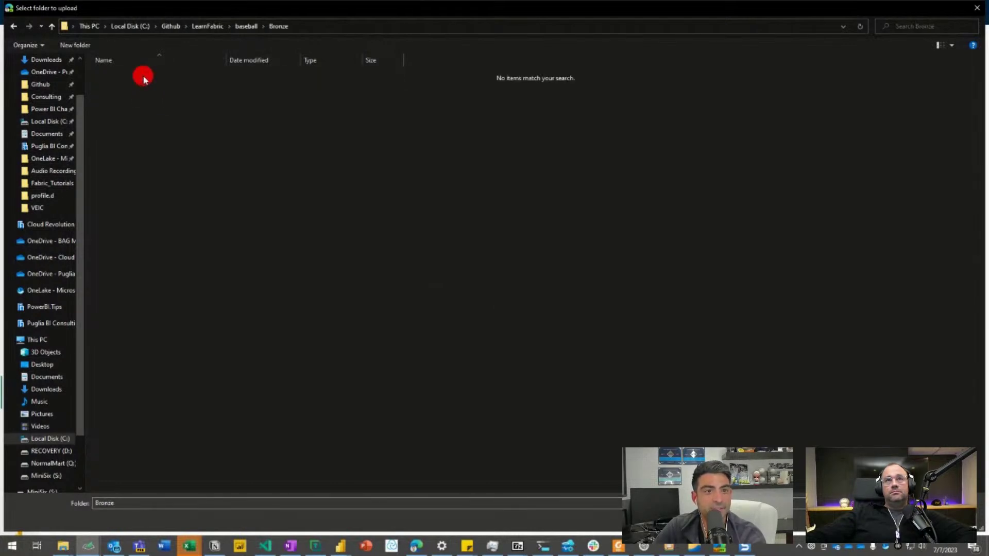
left_click(242, 26)
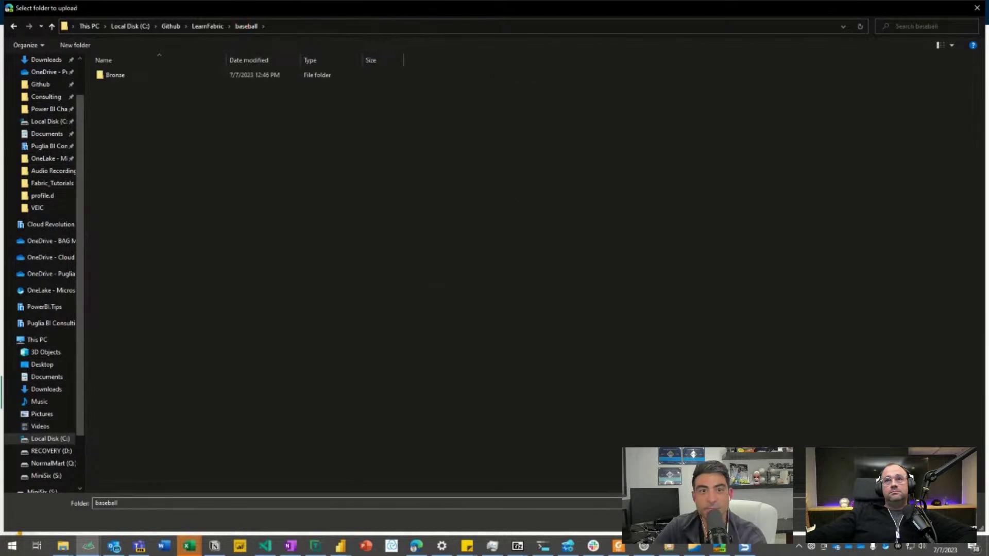
left_click(163, 75)
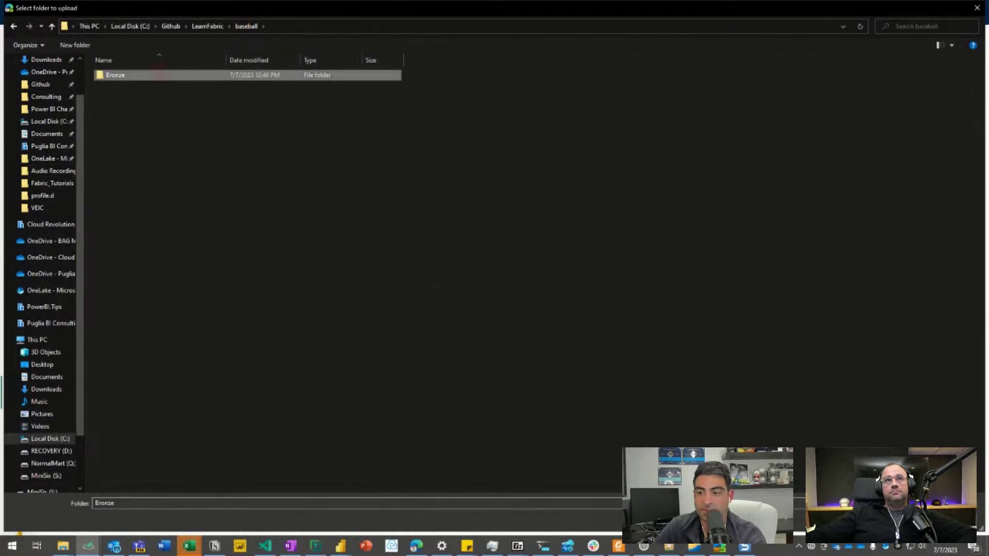
left_click(894, 519)
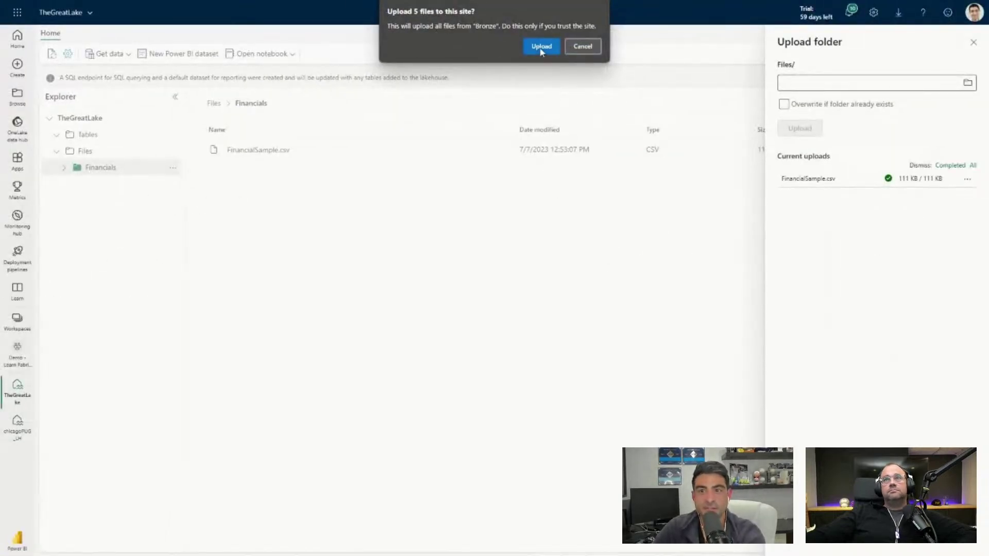
Step: Allow the 5-file upload, upload Bronze with overwrite enabled, and close the panel
left_click(541, 47)
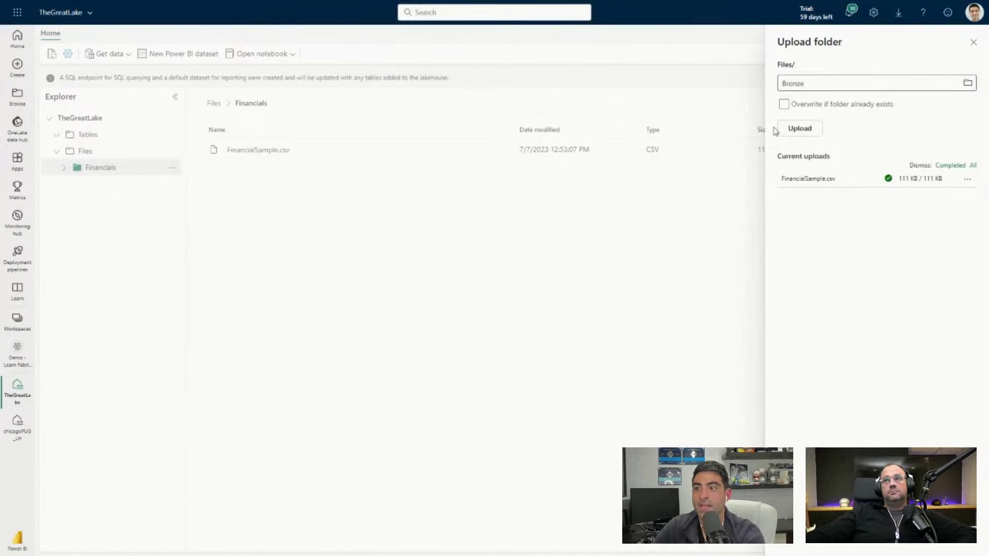
left_click(805, 131)
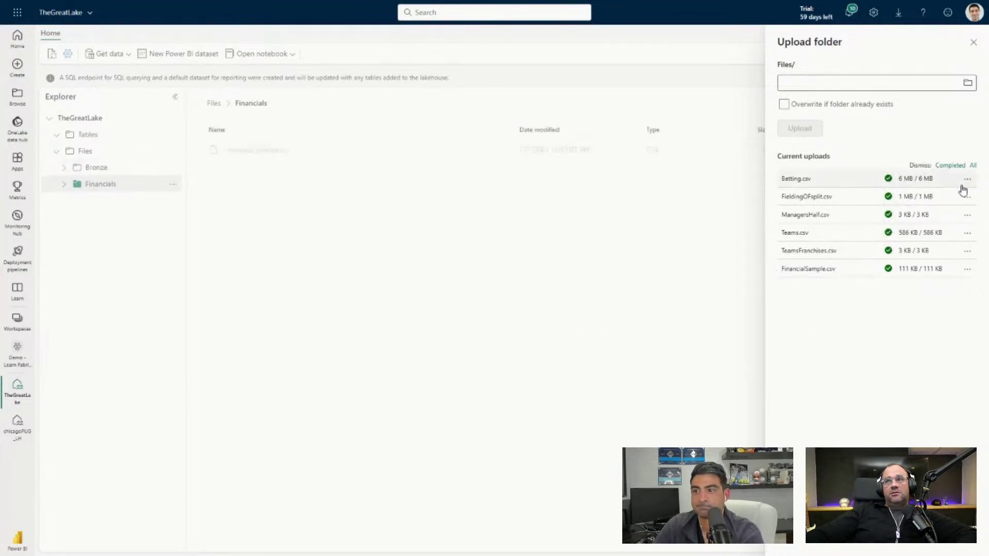
left_click(840, 112)
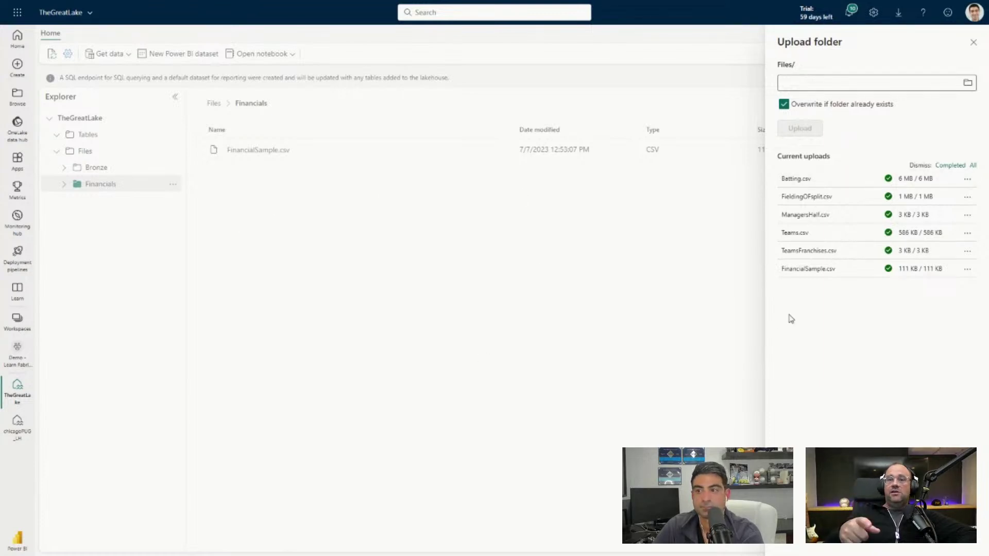
left_click(967, 179)
left_click(902, 356)
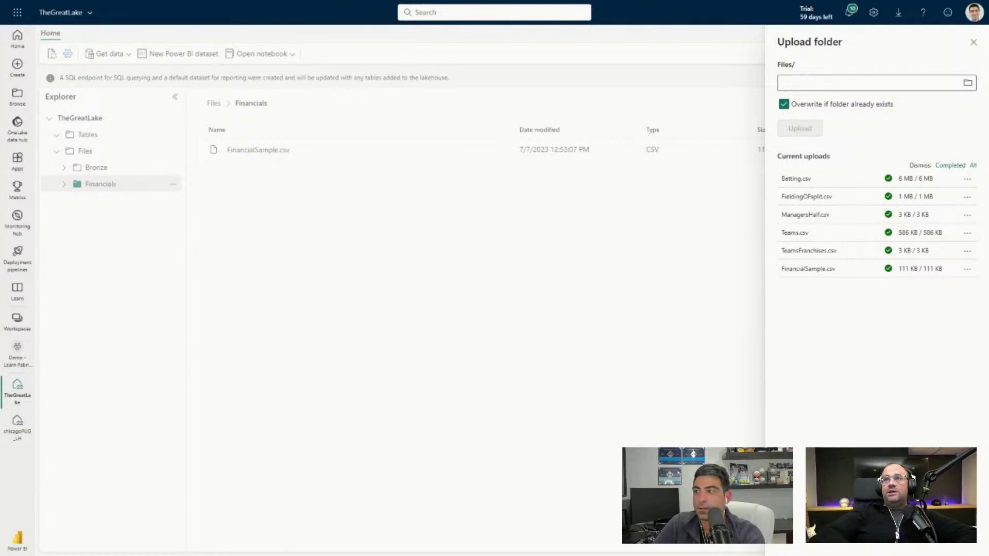
left_click(556, 330)
Step: Rename the uploaded Bronze folder under Files to 'Baseball'
left_click(121, 169)
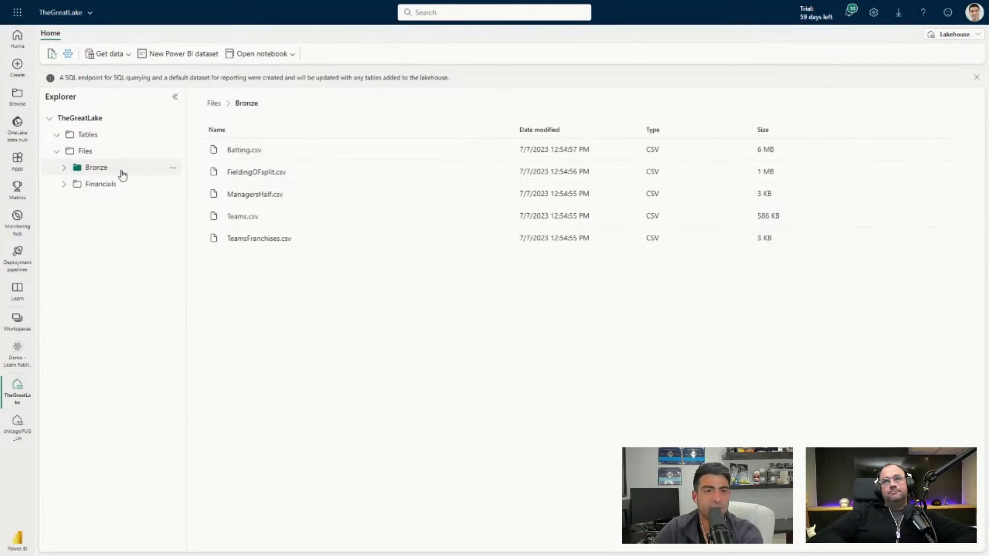
right_click(120, 170)
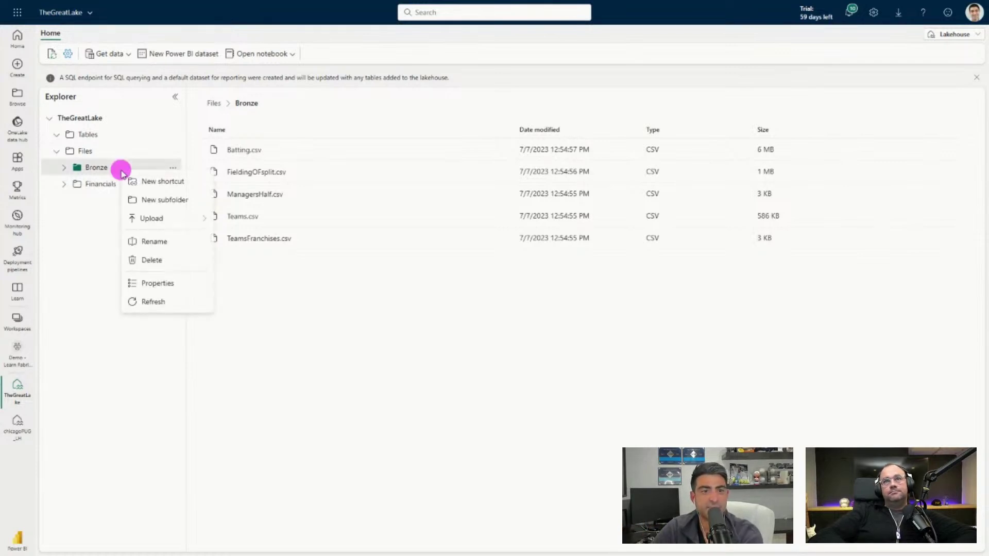
left_click(155, 246)
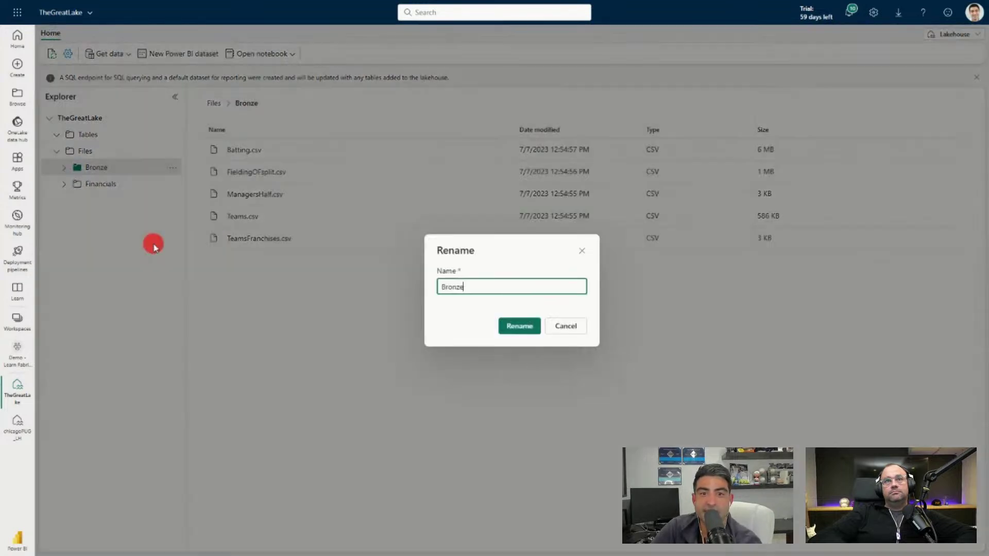
key("ctrl+a")
type("Base")
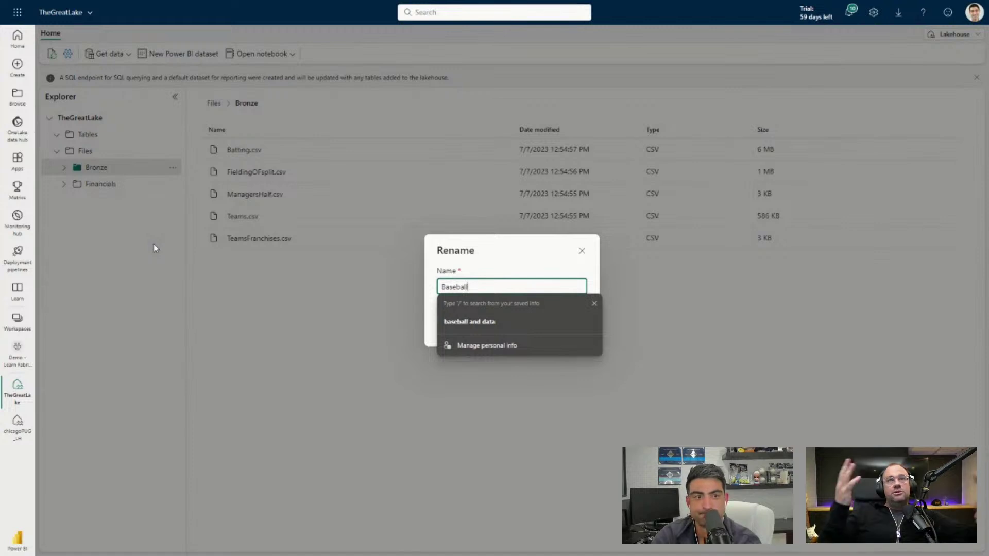
key("Return")
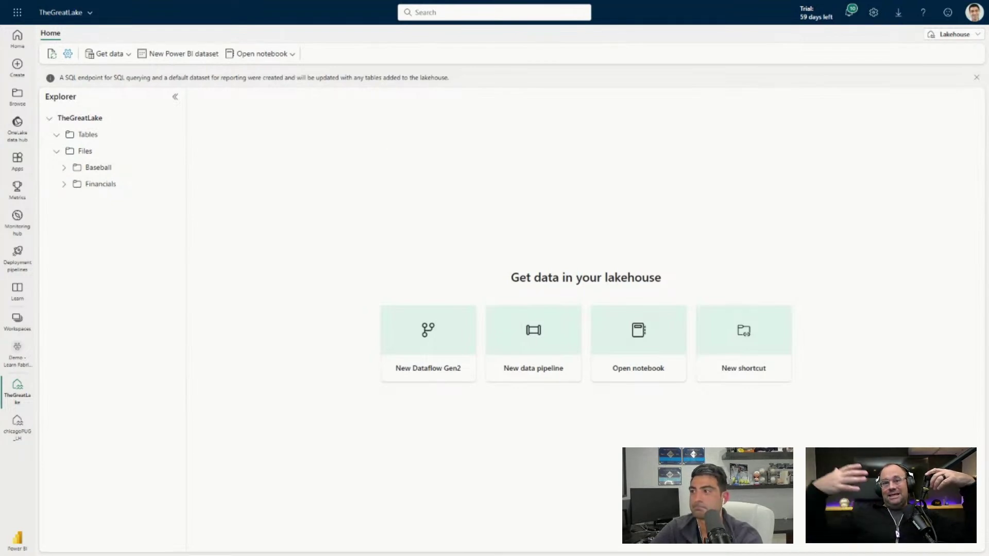
left_click(137, 249)
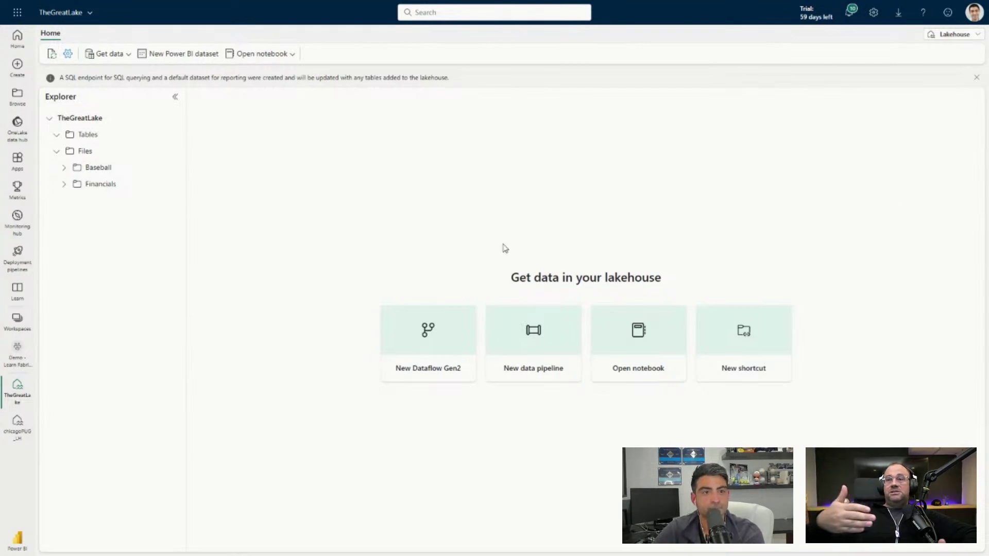
left_click(143, 307)
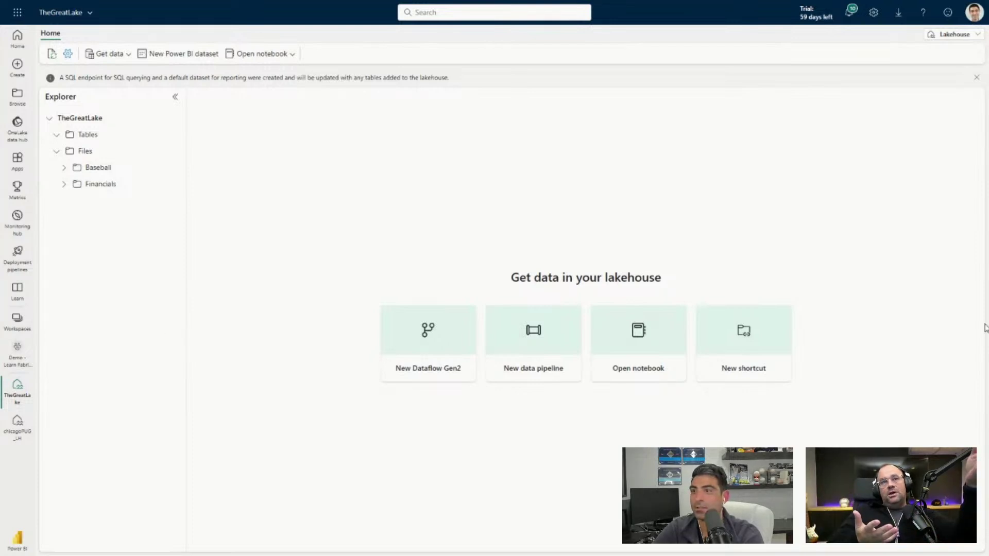
left_click(124, 293)
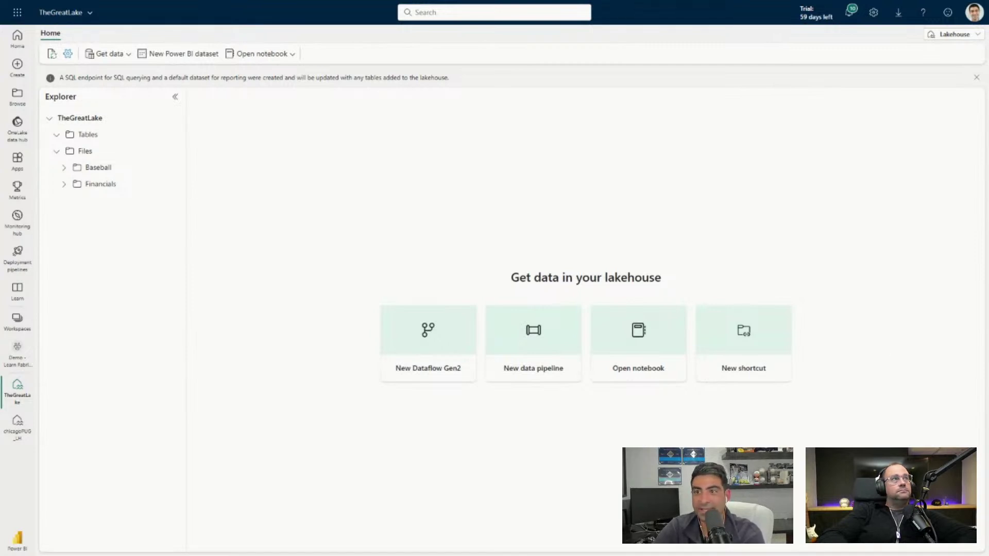
Step: Maximize File Explorer, open OneLake - Microsoft, and place it beside the lakehouse page
left_click(826, 70)
left_click_drag(826, 70, 491, 117)
double_click(491, 115)
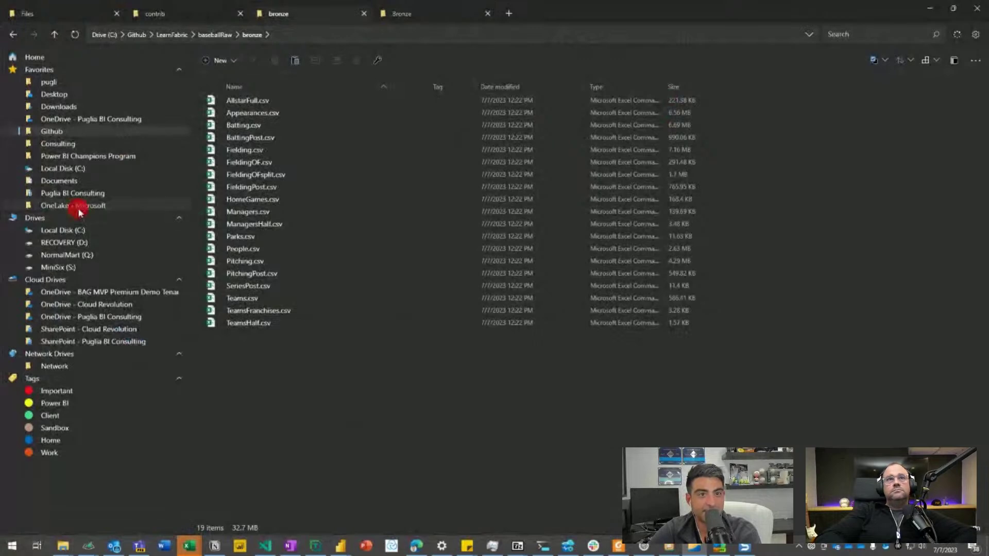
left_click(61, 206)
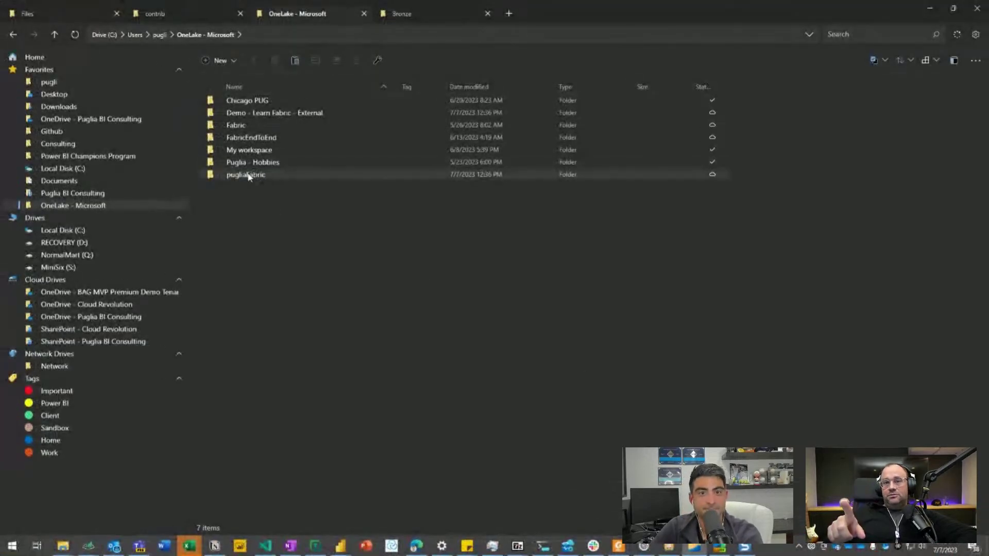
left_click(247, 113)
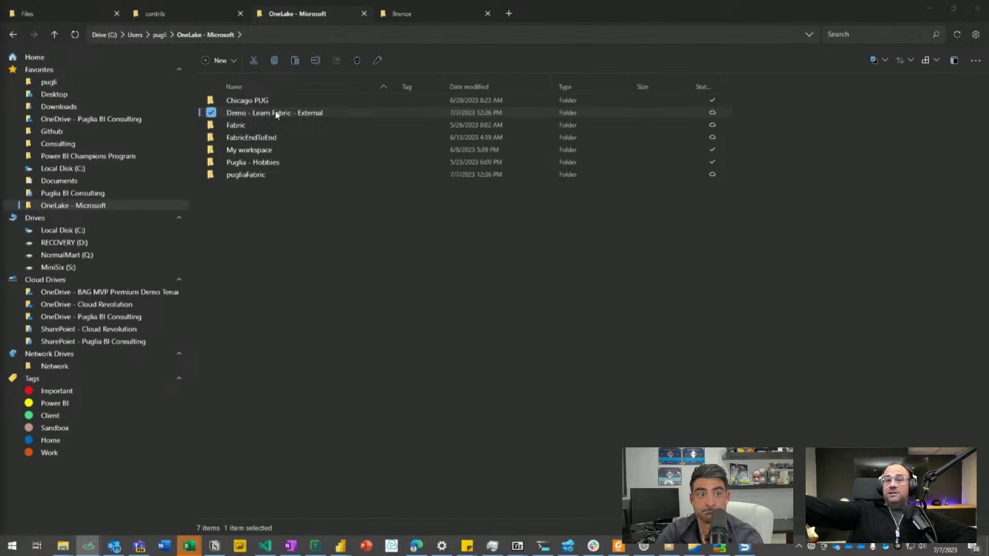
left_click(475, 400)
Step: Dock File Explorer right of the lakehouse page and collapse its navigation pane
key("super+Right")
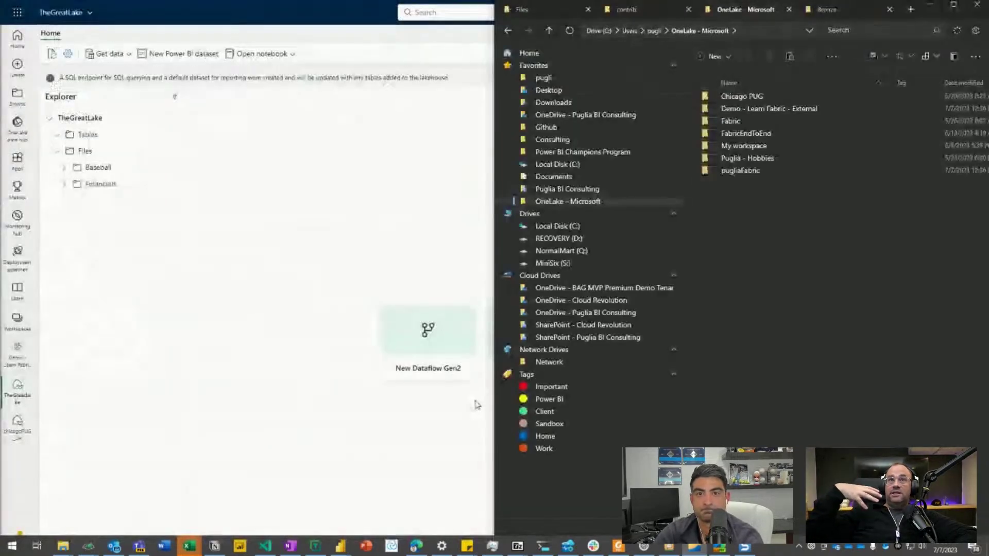
left_click(362, 205)
key("super+Up")
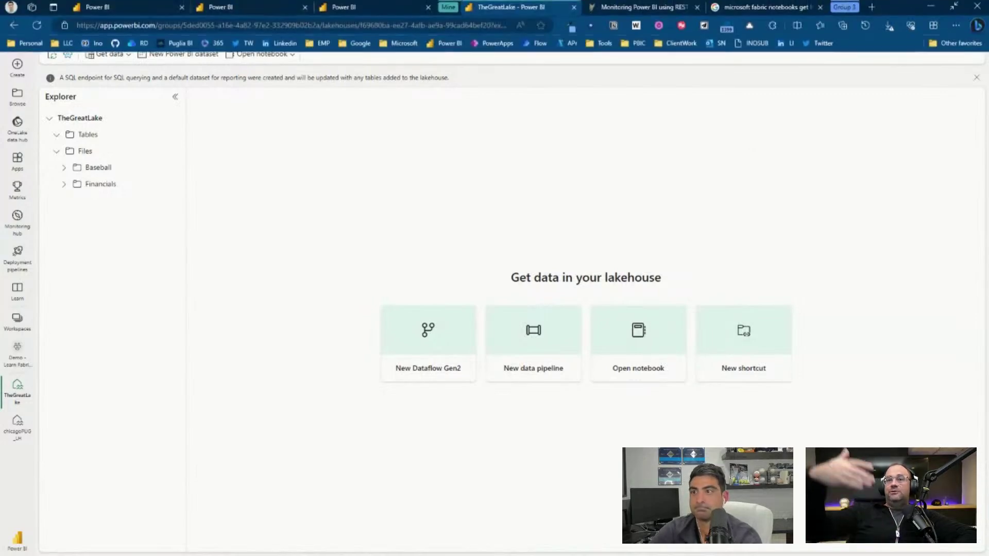
left_click(953, 10)
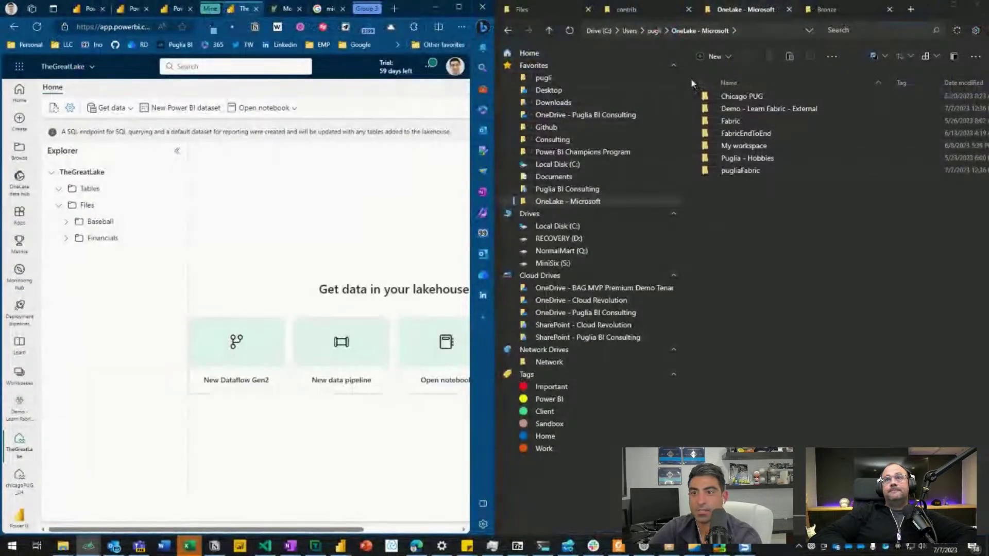
left_click_drag(686, 78, 552, 97)
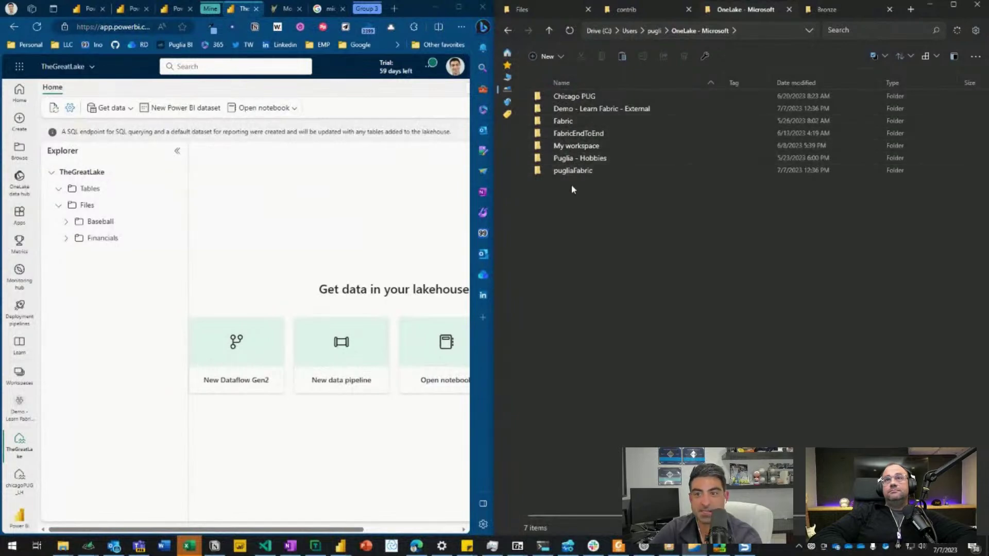
Step: Open Demo - Learn Fabric - External, TheGreatLake.Lakehouse, then its Files folder locally
double_click(576, 110)
left_click(575, 98)
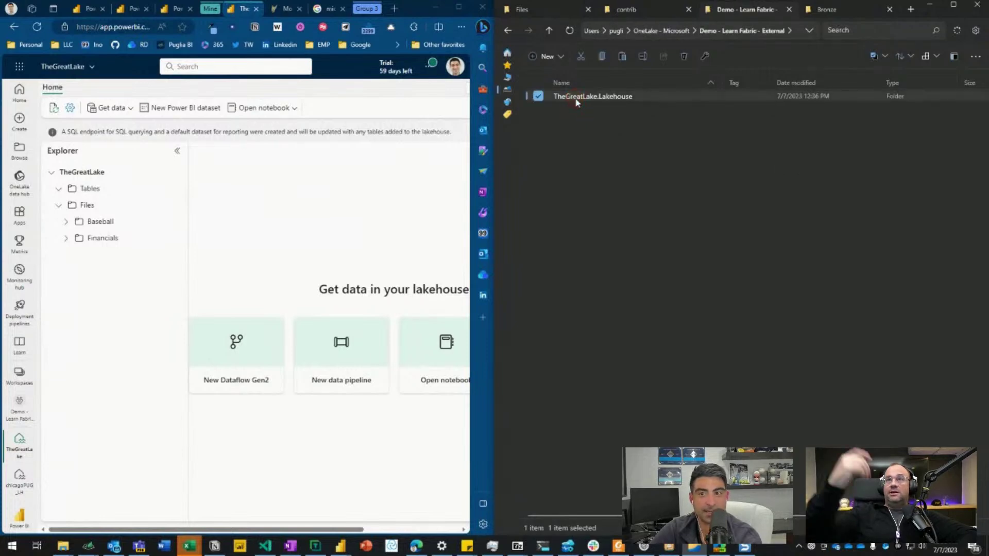
double_click(574, 97)
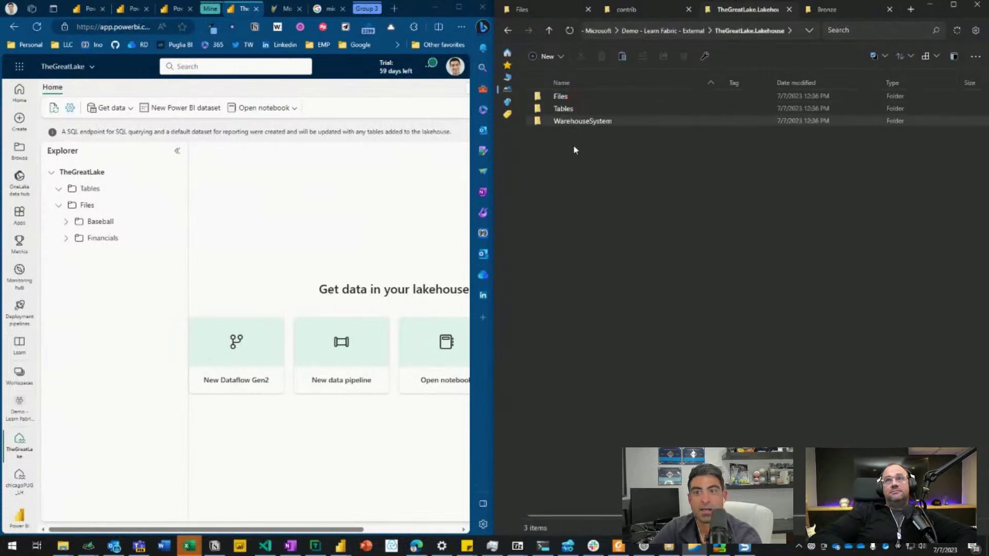
left_click(564, 108)
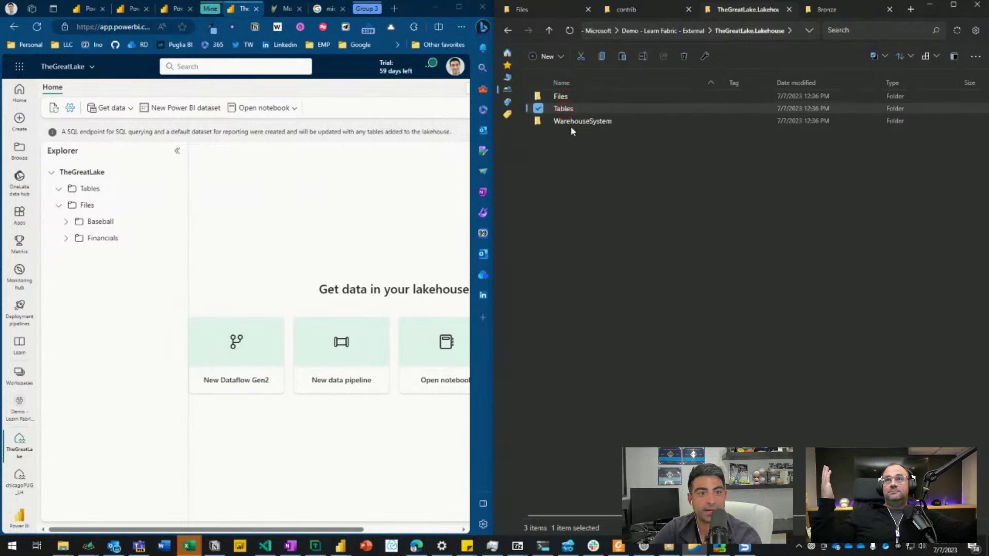
left_click(66, 222)
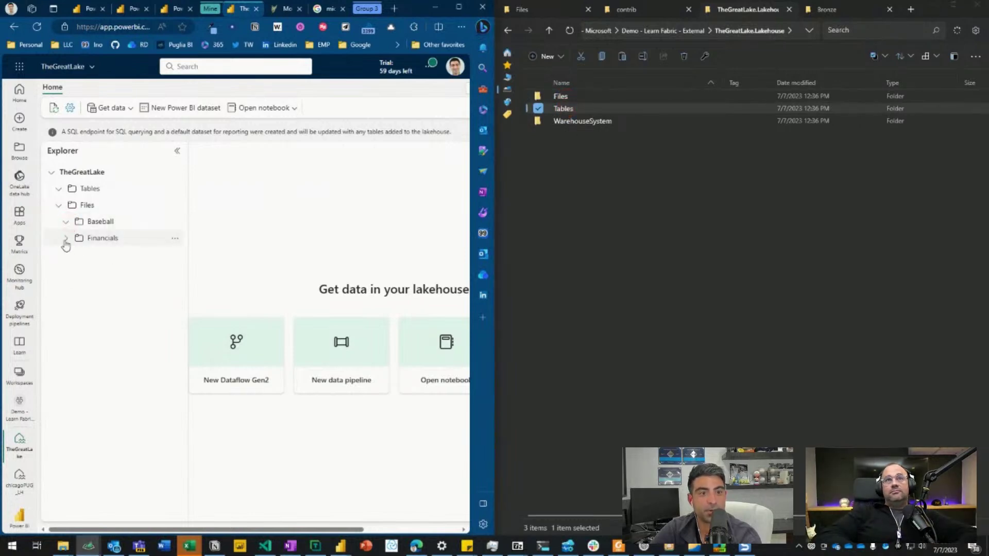
left_click(65, 238)
double_click(561, 97)
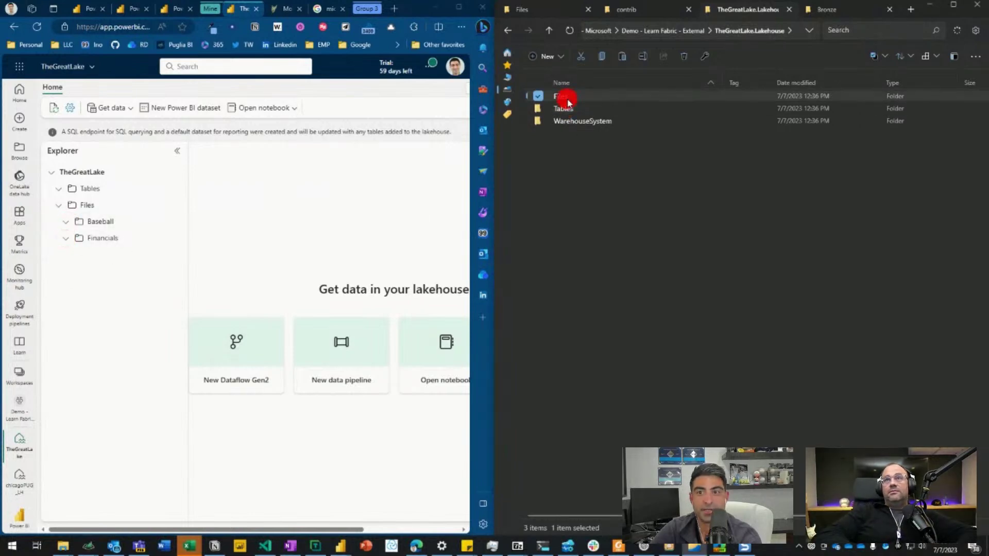
Step: Refresh the Files folder from its options menu in the Fabric lakehouse explorer
right_click(570, 126)
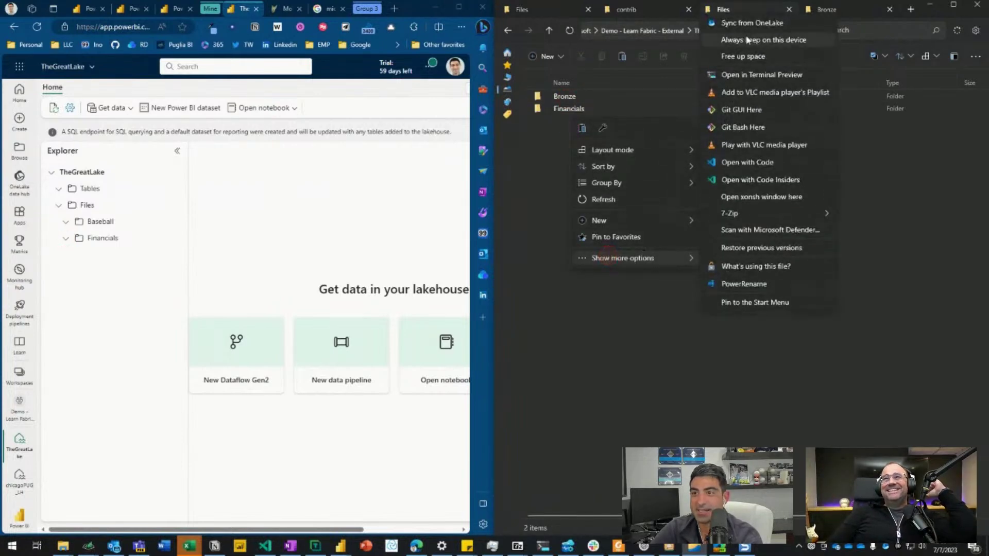
left_click(745, 30)
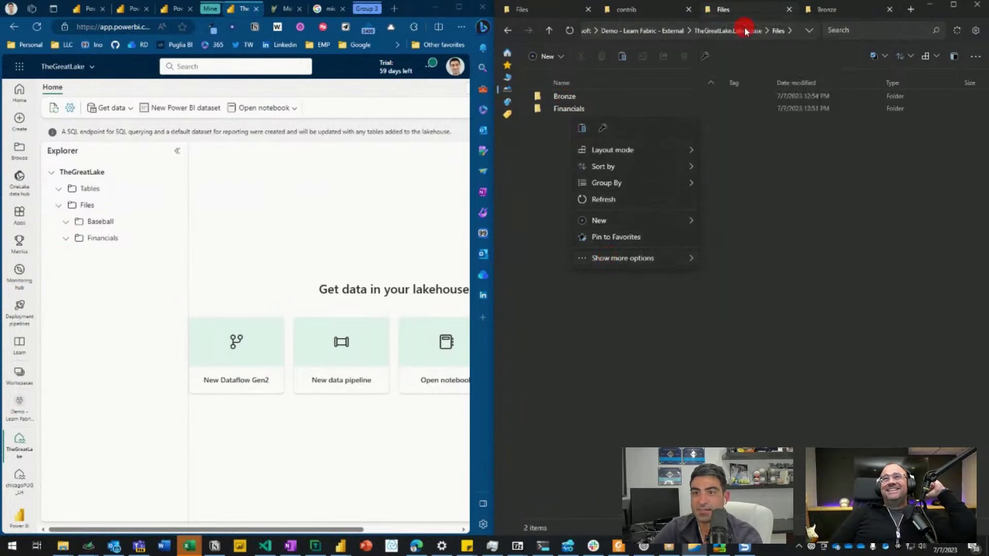
left_click(552, 166)
left_click(175, 206)
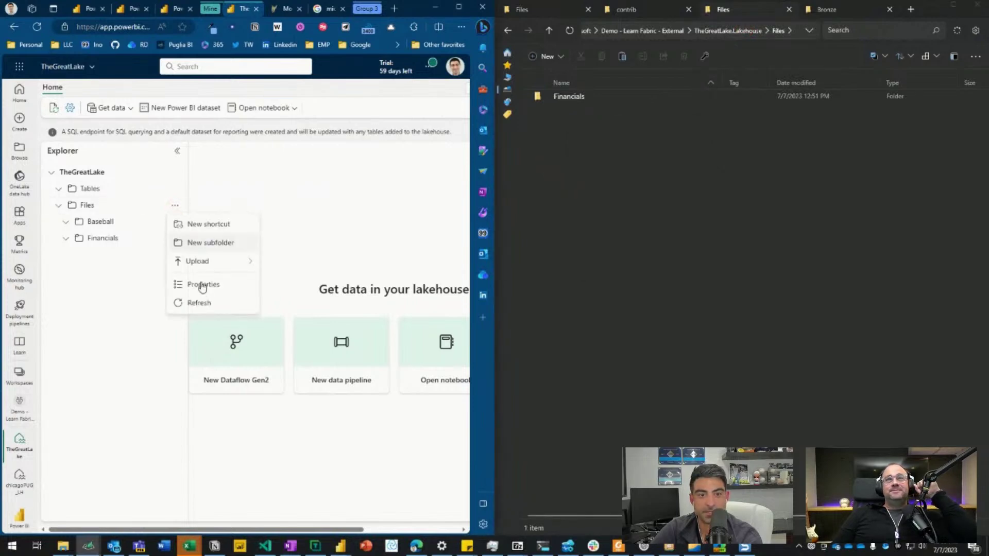
left_click(202, 296)
Step: Reopen Files in File Explorer and open Financials, showing FinancialSample.csv
left_click(562, 140)
left_click(747, 31)
double_click(562, 96)
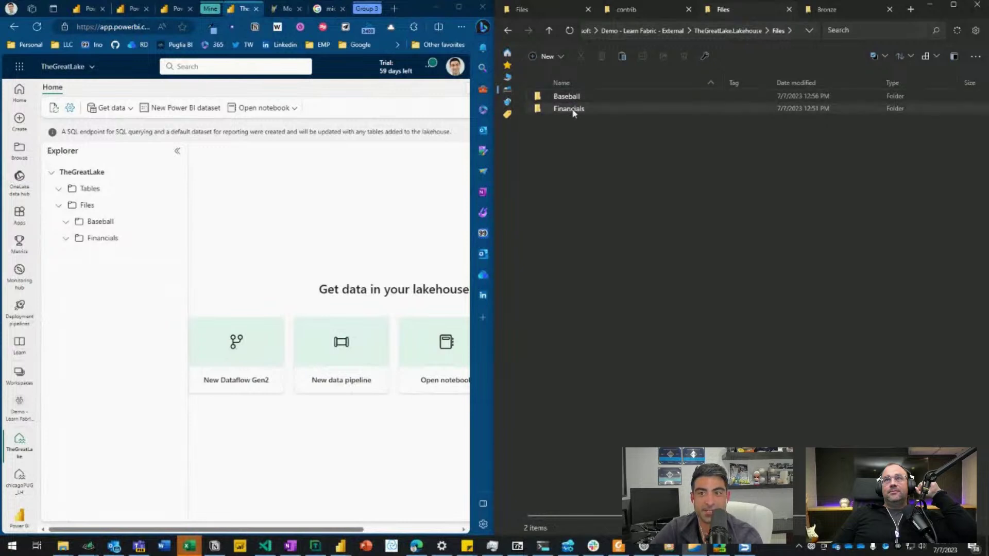
double_click(572, 108)
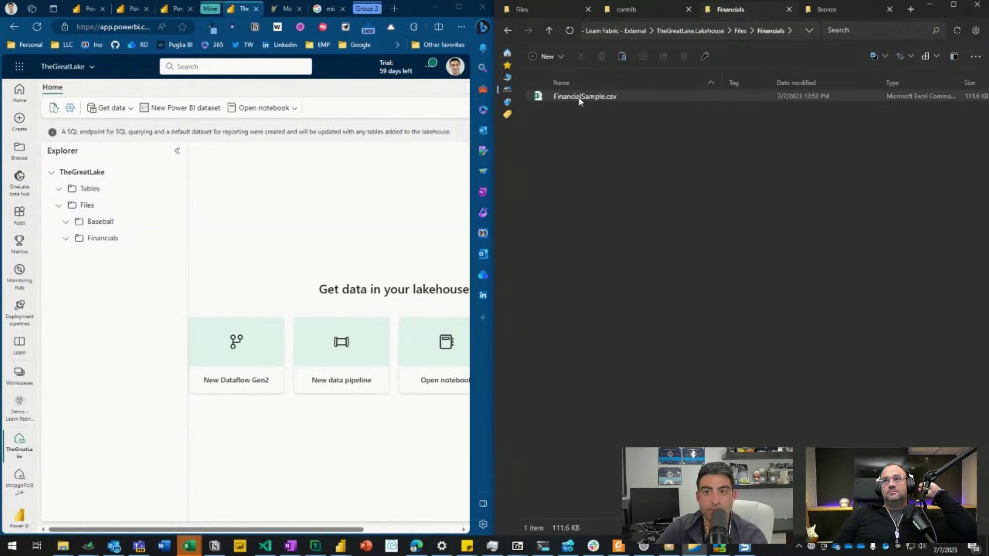
left_click(579, 97)
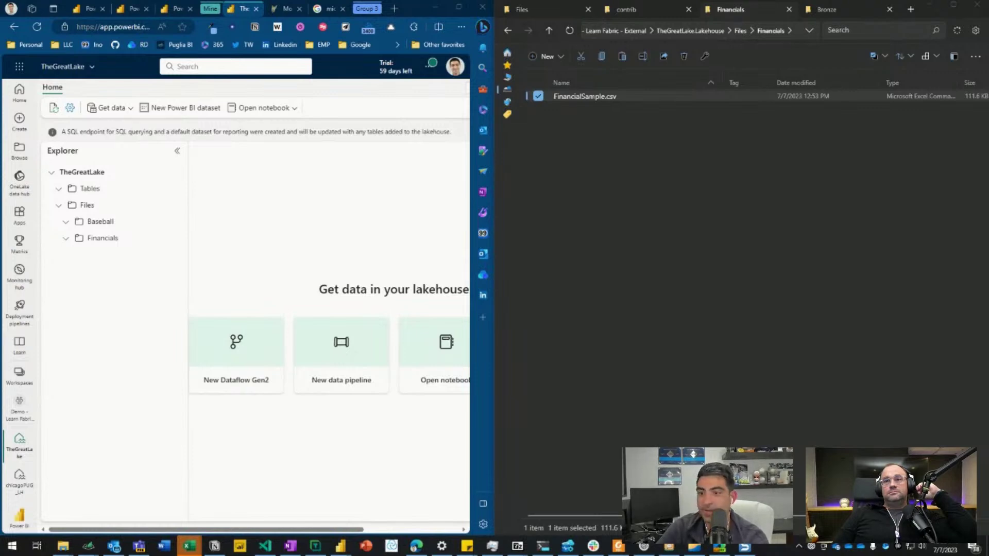
key("Return")
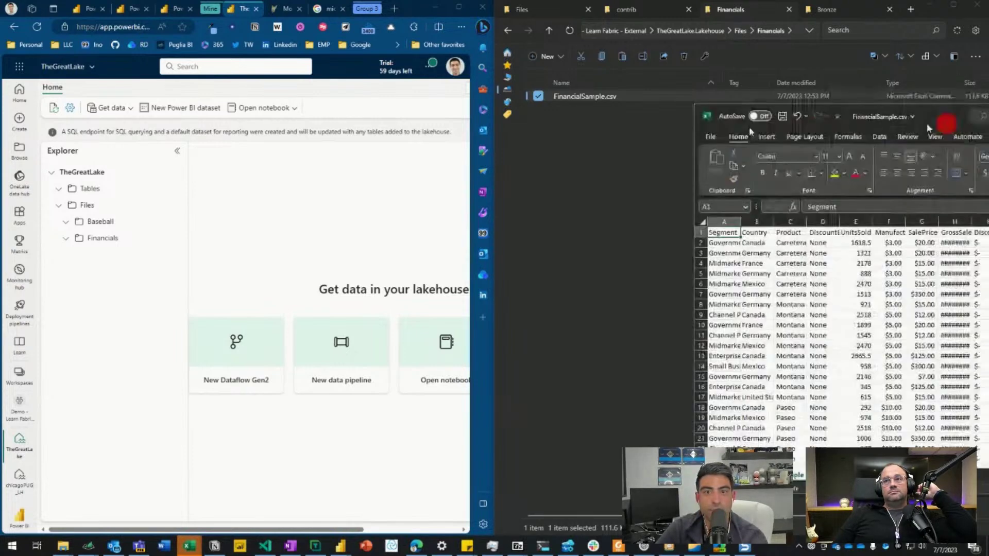
left_click_drag(945, 126, 364, 132)
double_click(364, 131)
left_click(149, 169)
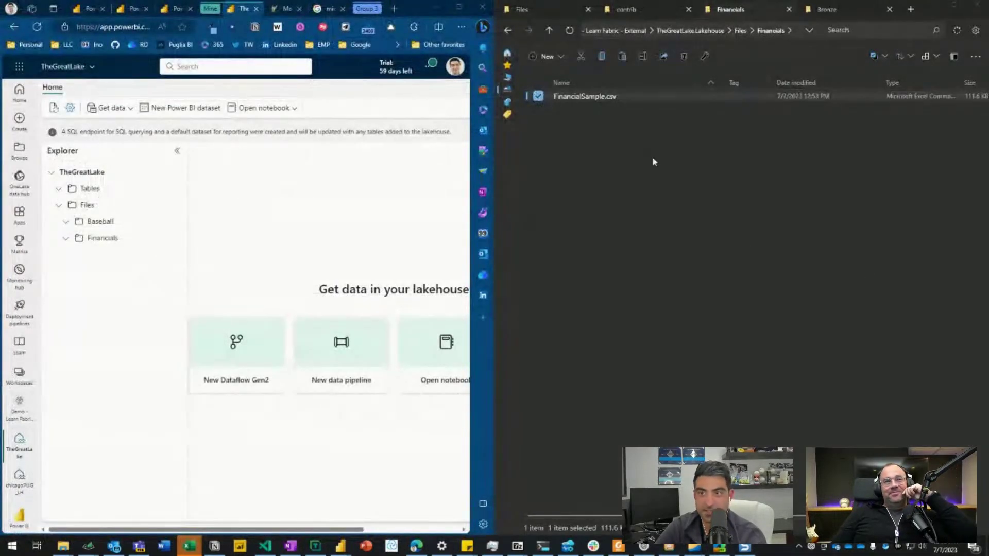
Step: Go back to the lakehouse Files folder and open Baseball, listing its five CSVs
left_click(737, 31)
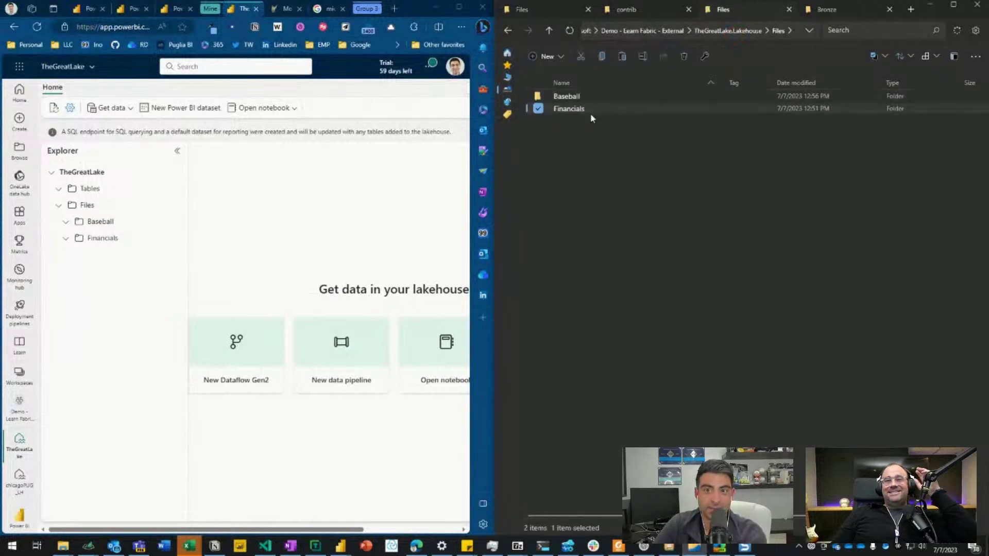
double_click(585, 97)
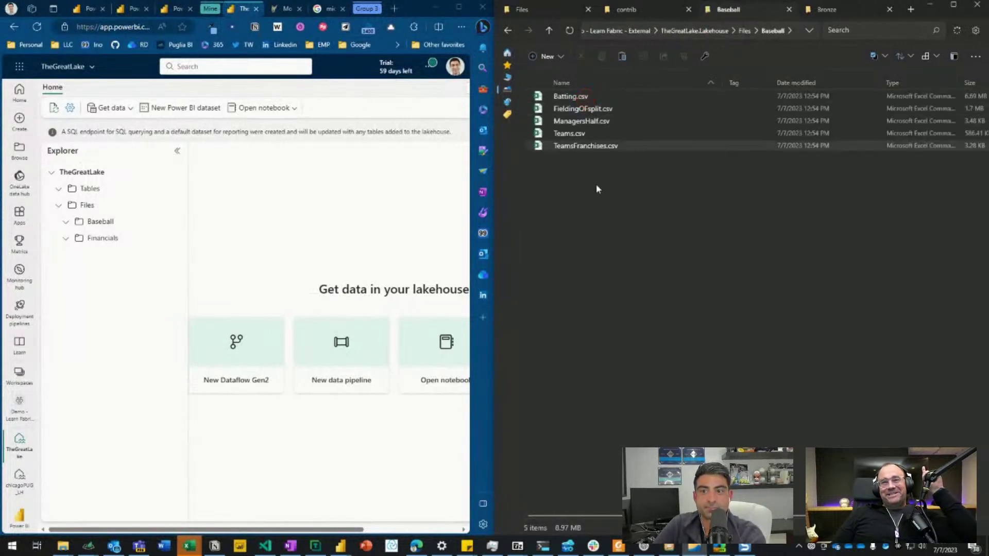